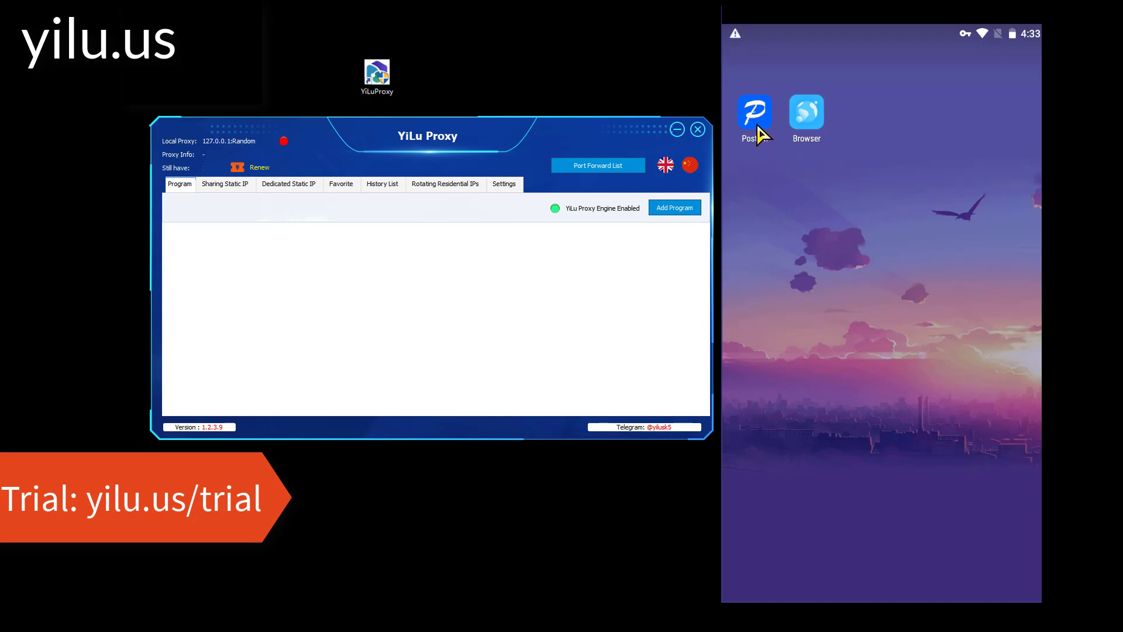
- Bring up YiLu Proxy's general settings, with forwarded ports 5500–5510 and bind address 192.168.0.6
left_click(505, 186)
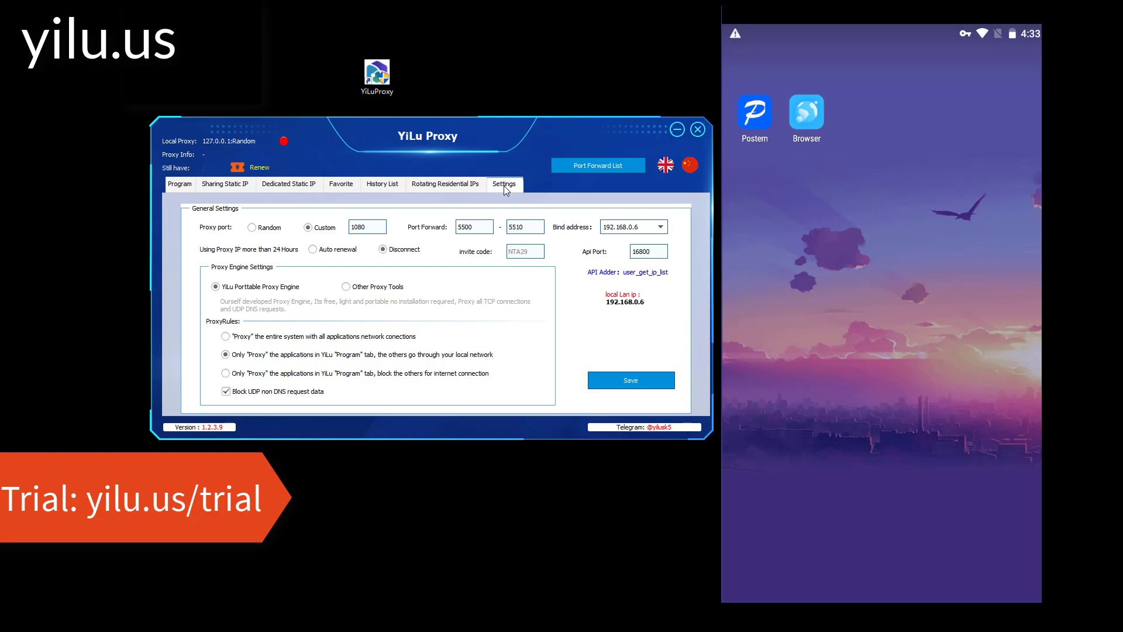
- Launch Postern on the phone and begin a new proxy entry at its Server Name field
left_click(767, 121)
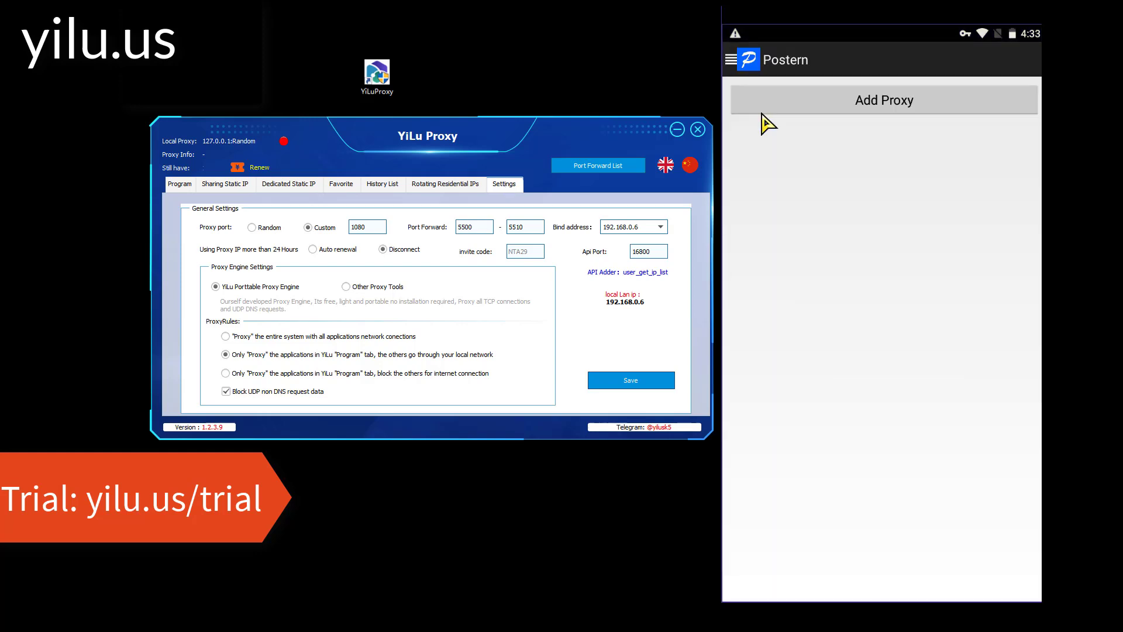
left_click(861, 106)
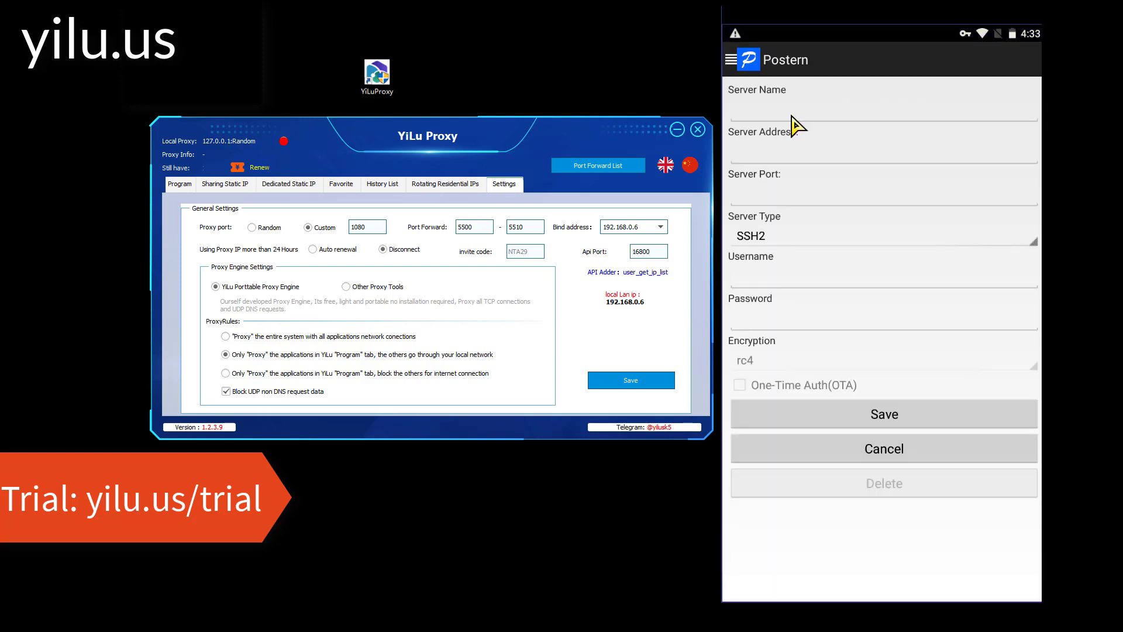
left_click(771, 115)
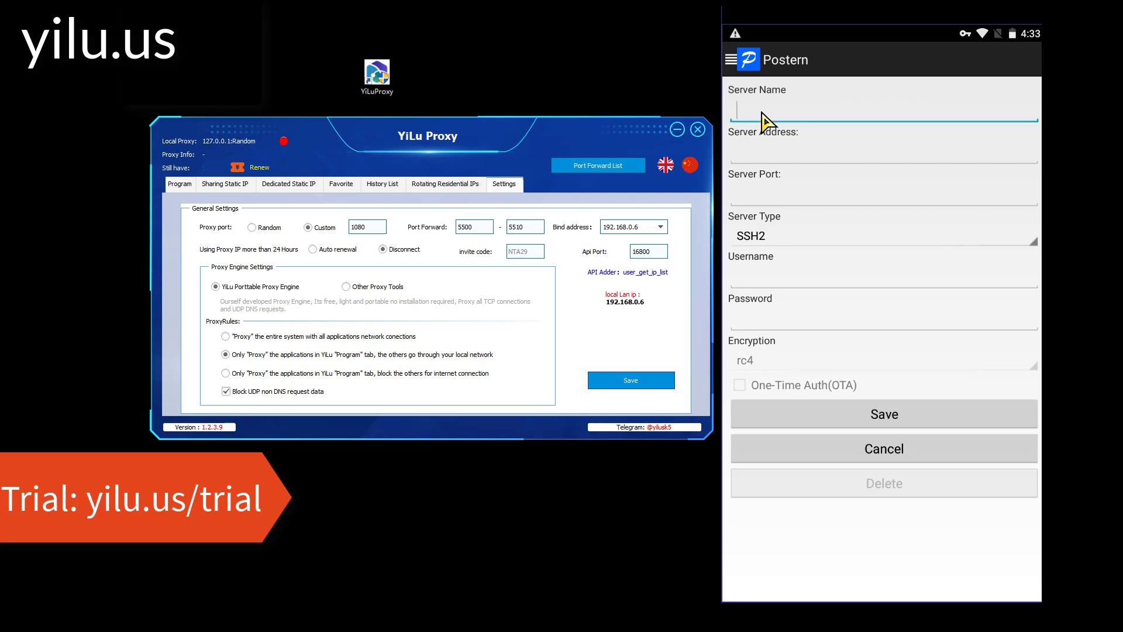
- Forward the first dedicated static IP, 107.149.5.59, to port 5500 in YiLu Proxy
left_click(271, 185)
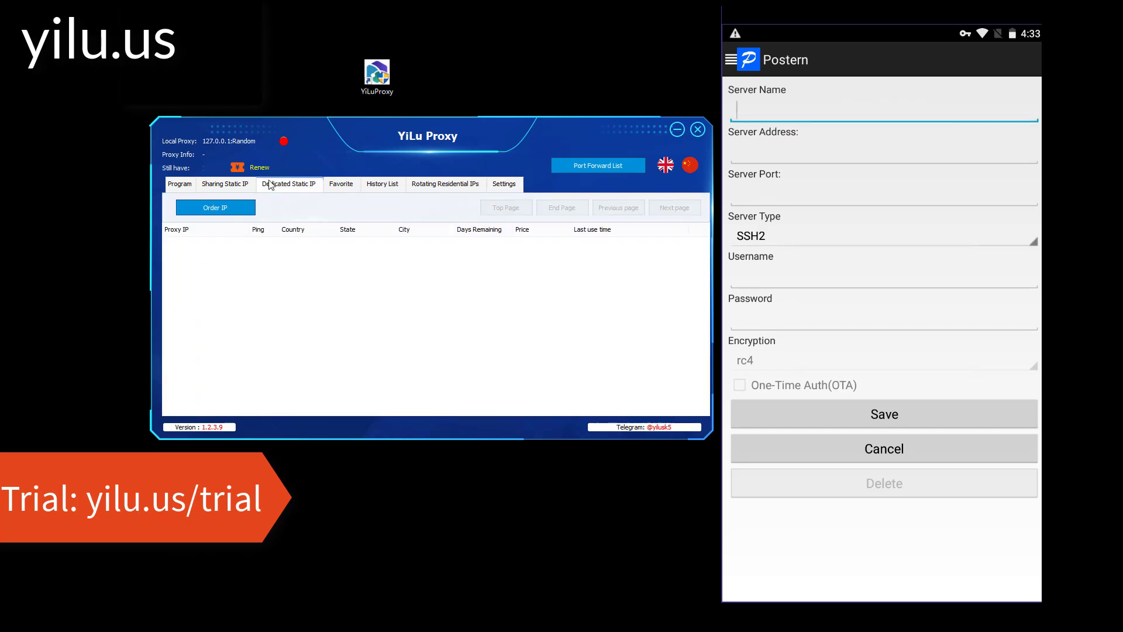
left_click(270, 184)
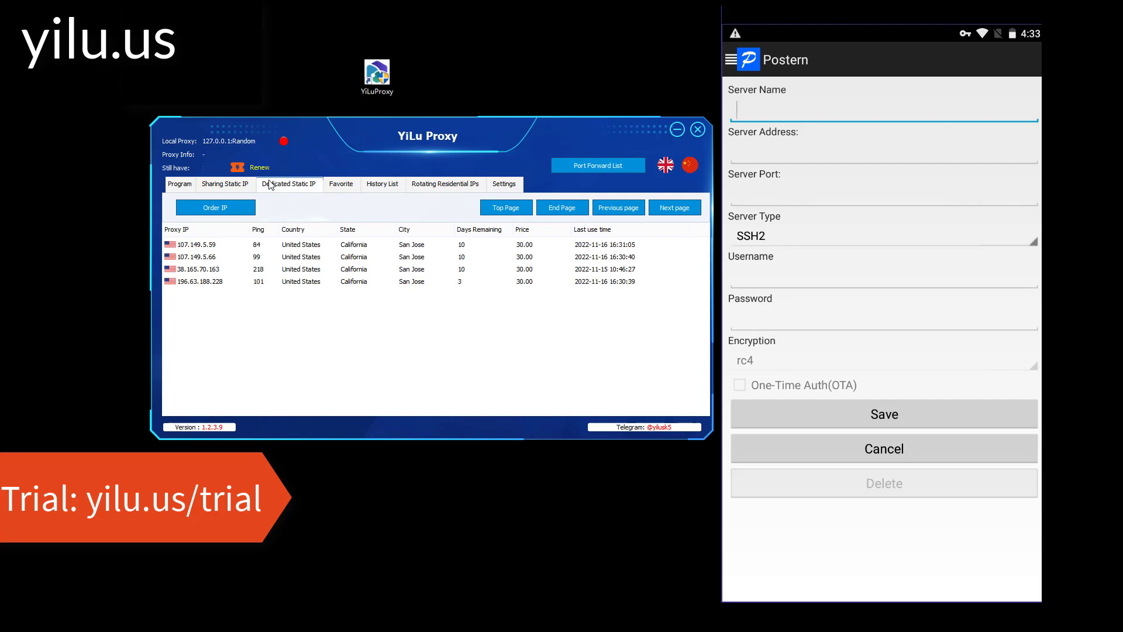
key("shift+F10")
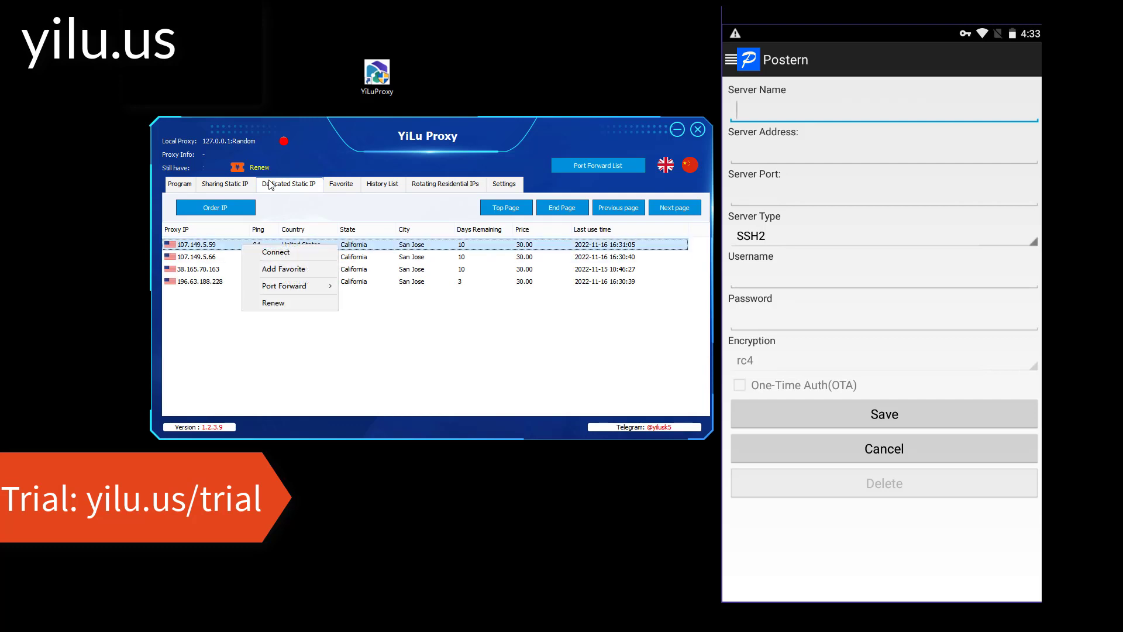
key("Down")
key("Down")
key("Down")
key("Right")
key("Return")
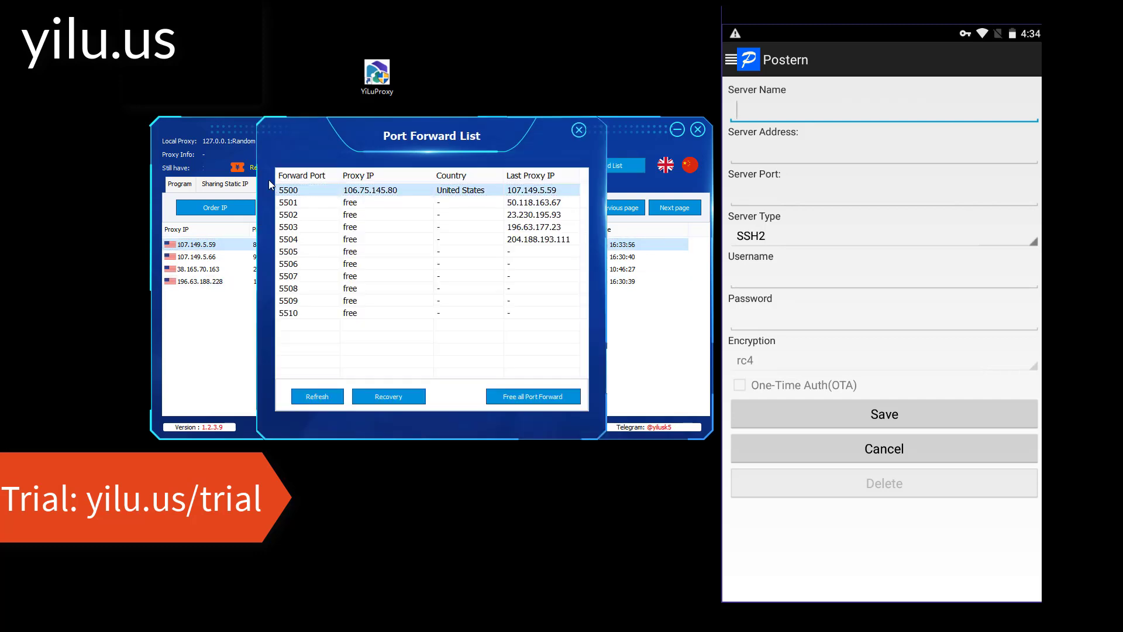
key("Escape")
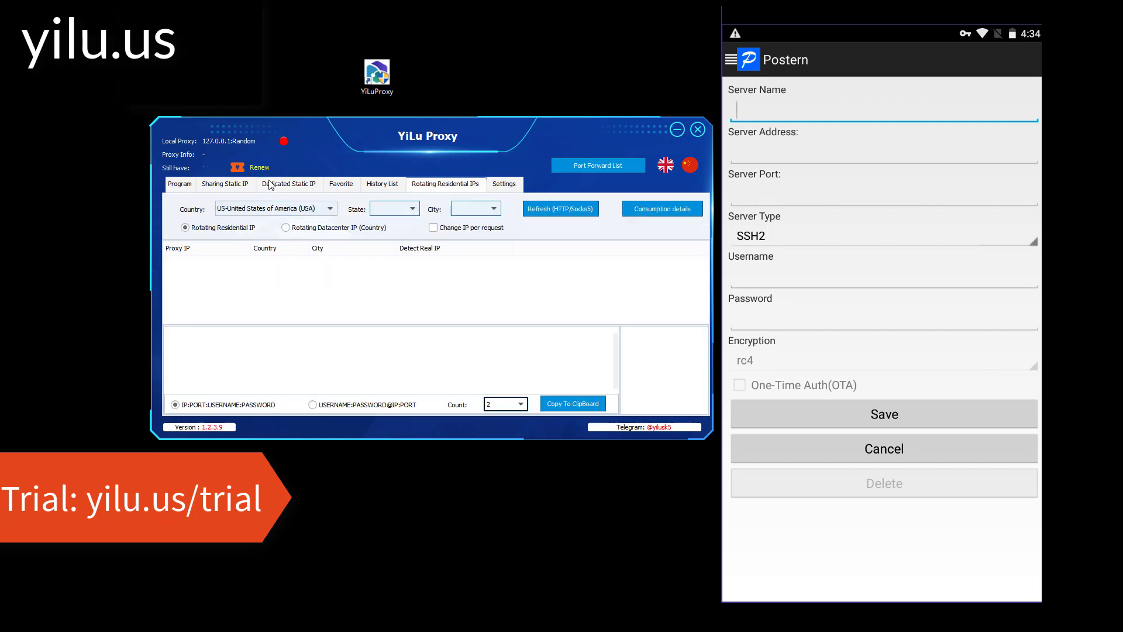
- Set the rotating residential country to CA-Canada and fetch two Canadian IPs
type("ca")
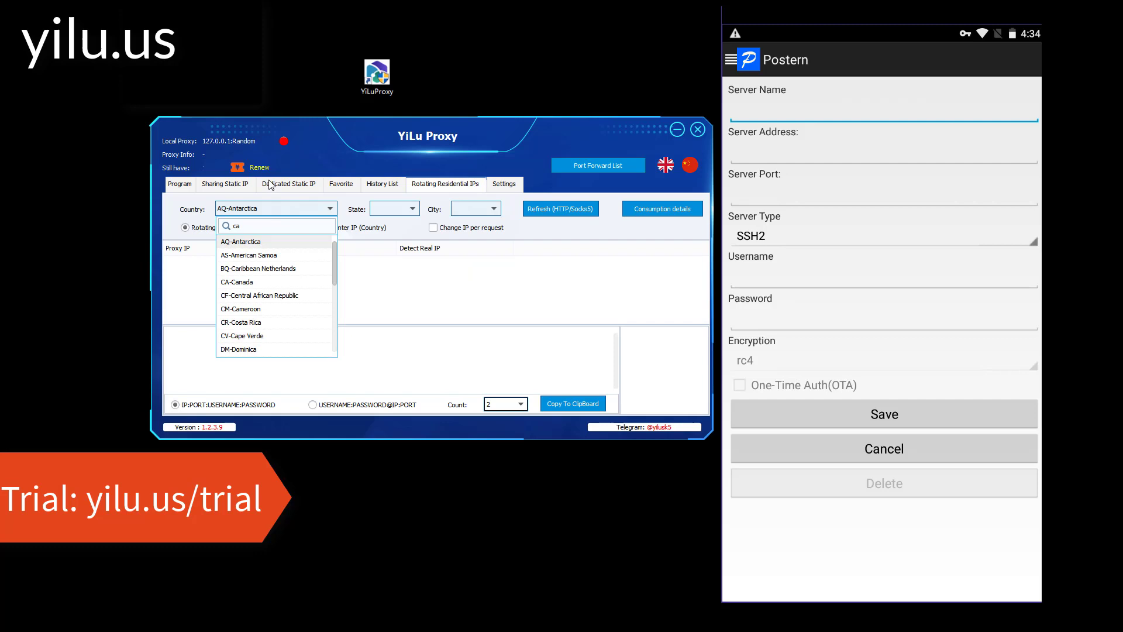
key("Down")
key("Down")
key("Down")
key("Return")
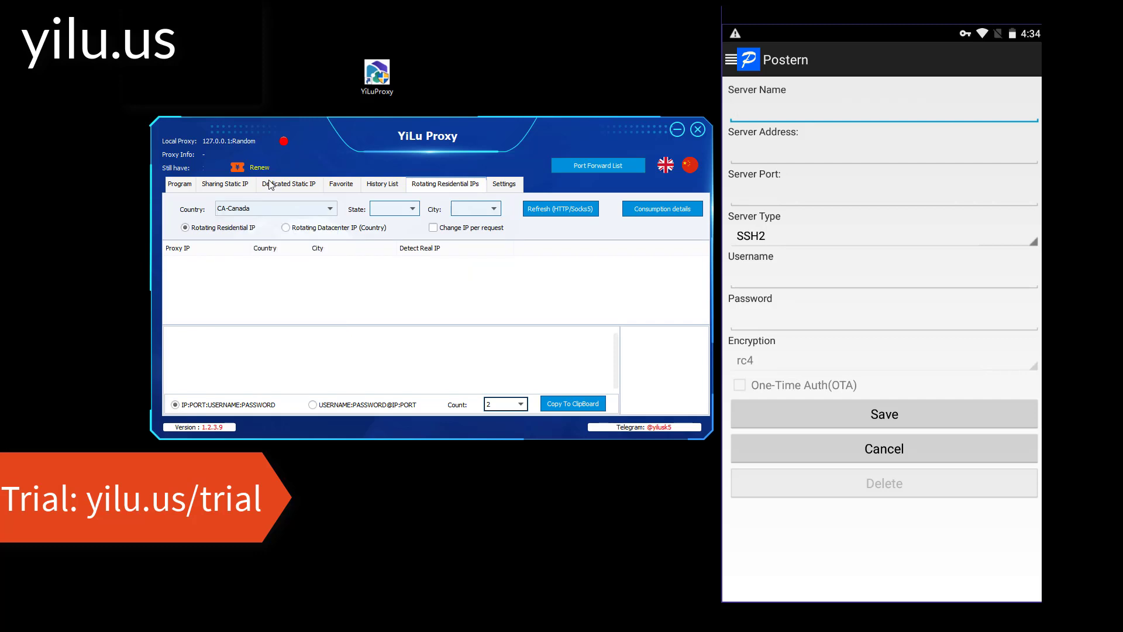
key("Tab")
key("Tab")
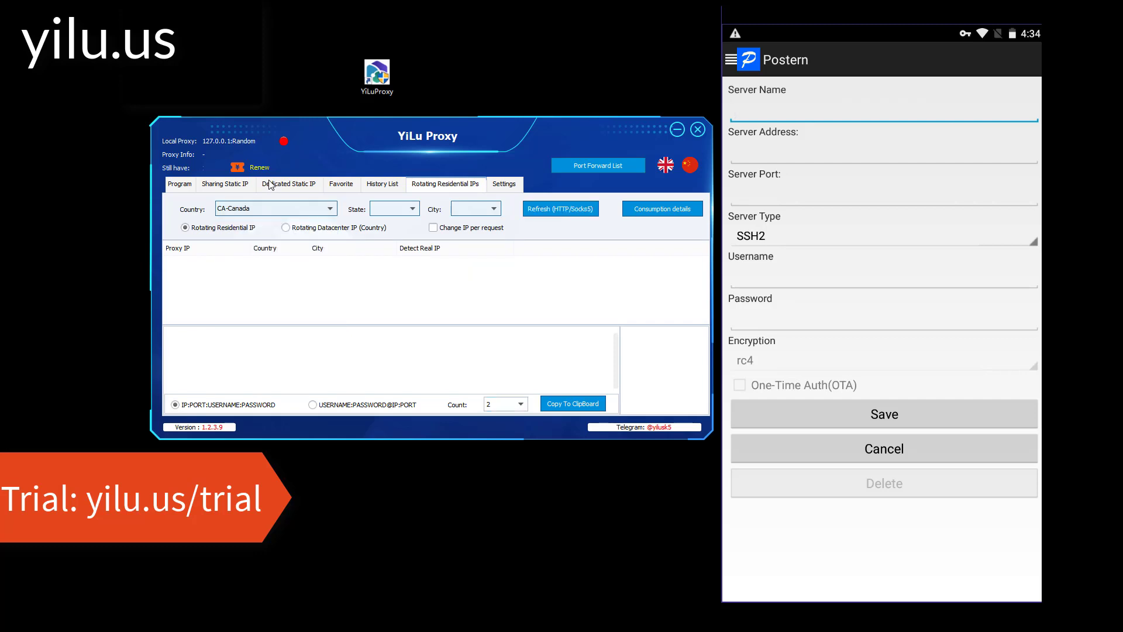
key("alt+Down")
key("Return")
key("Return")
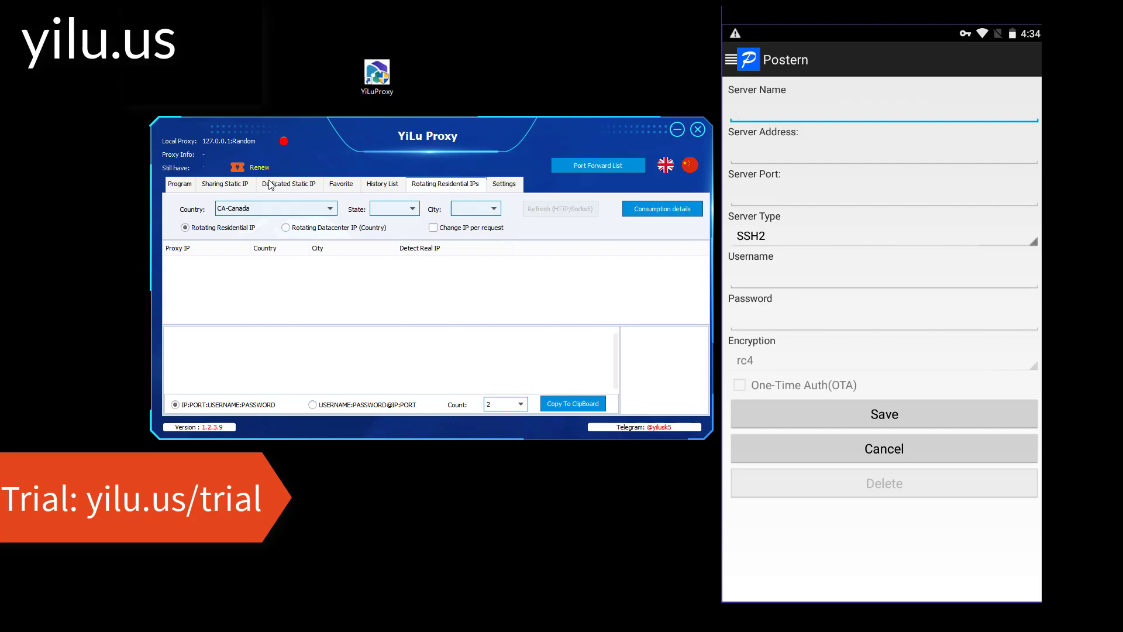
- Forward the first Canadian IP, 106.75.145.80, to port 5501
key("Tab")
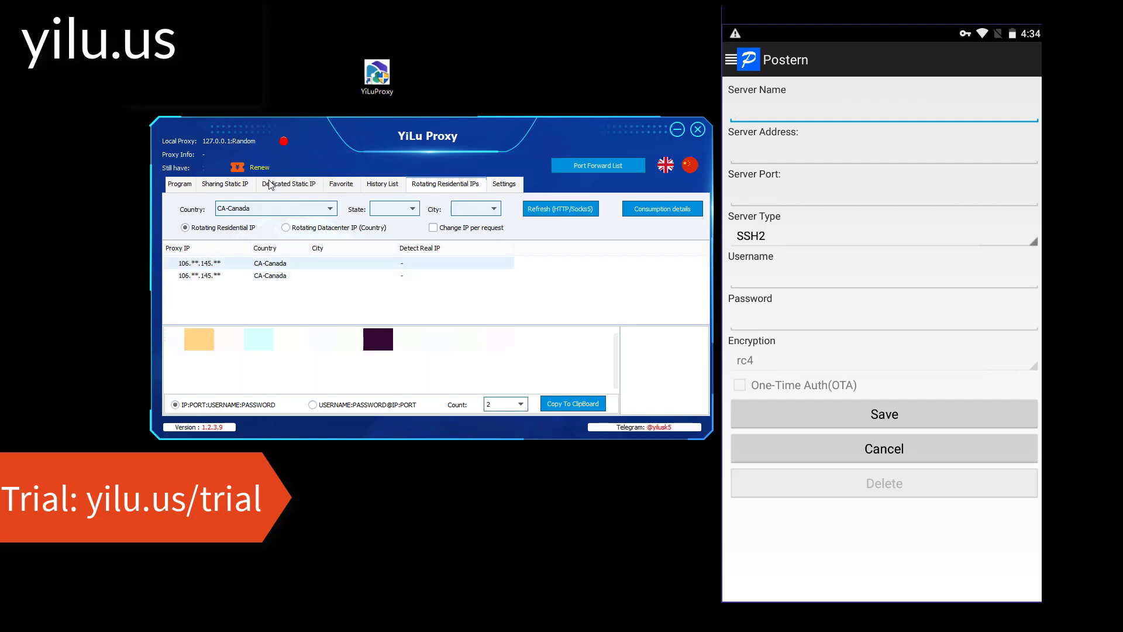
key("shift+F10")
key("Down")
key("Down")
key("Down")
key("Right")
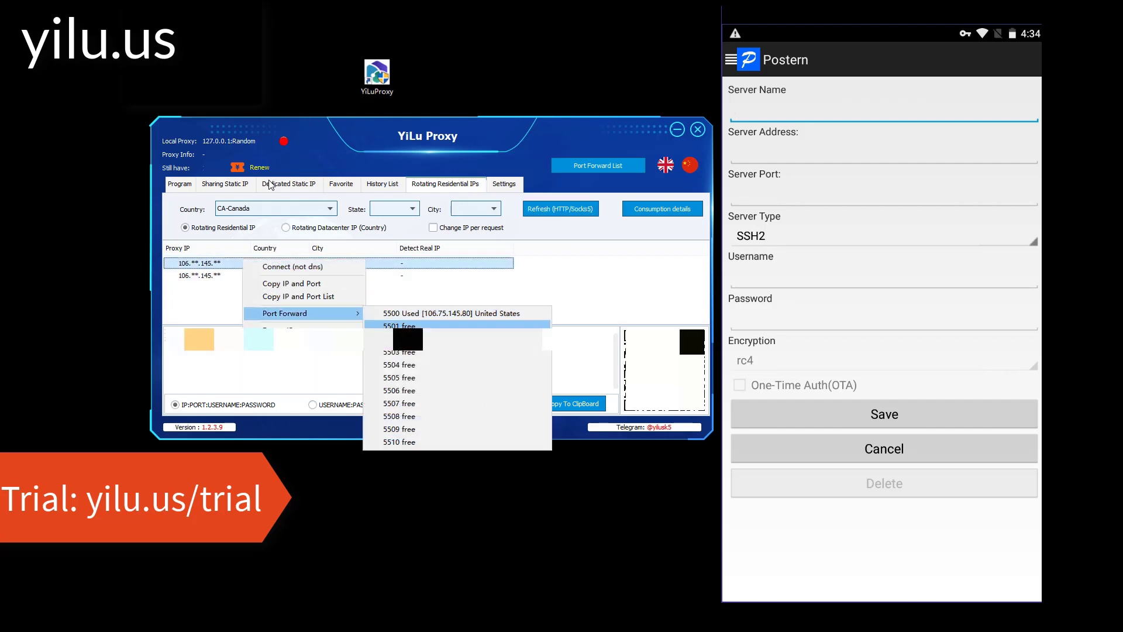
key("Return")
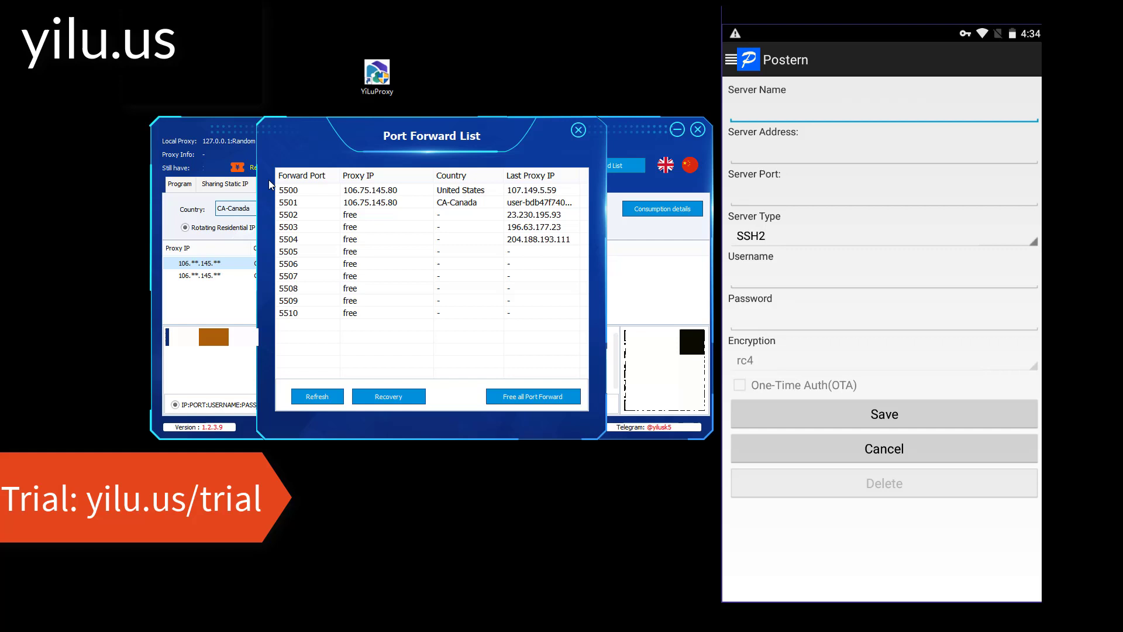
- Fill in Postern's proxy form with name 'yiluproxy 5500', address 192.168.0.6 and port 5500
type("yi")
type("lup")
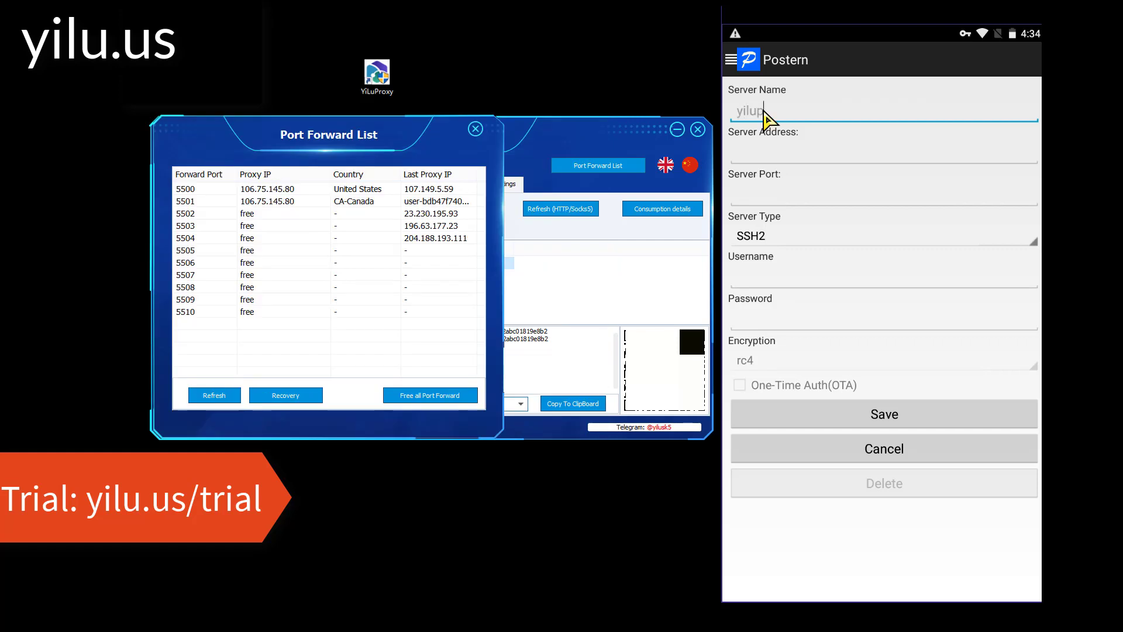
type("roxy 5500")
left_click(770, 154)
type("1")
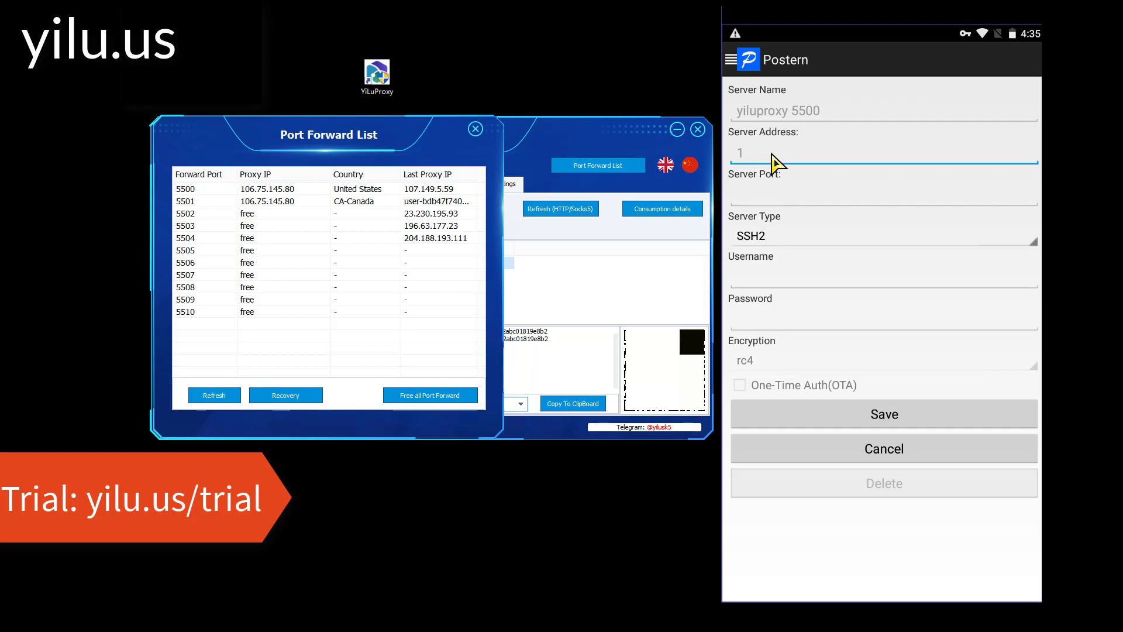
type("92.168.0.6")
left_click(477, 129)
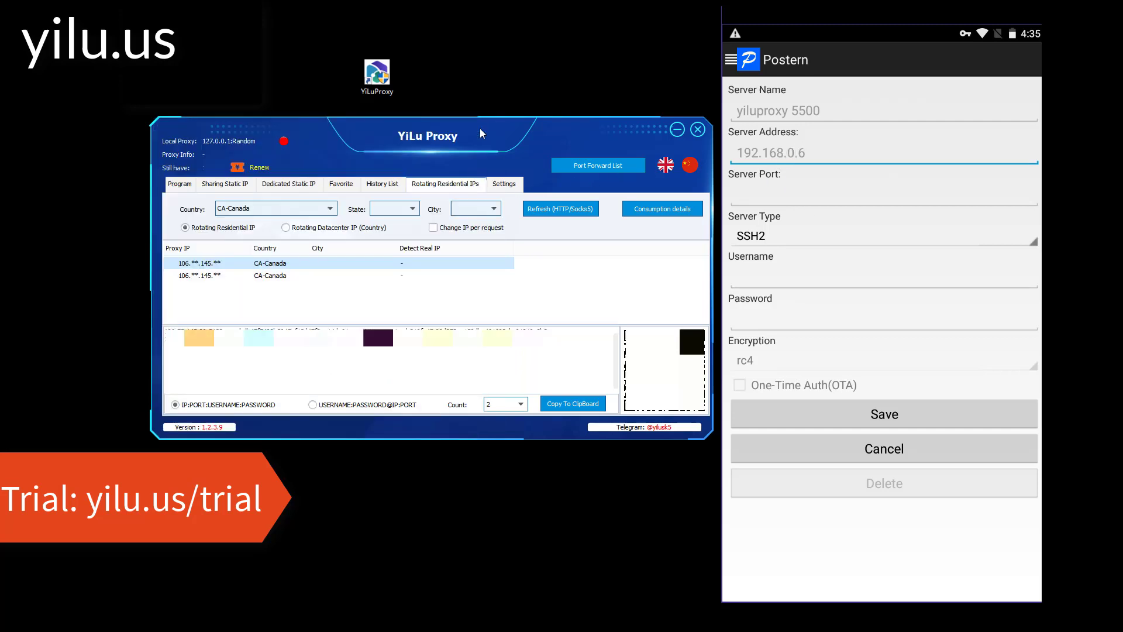
left_click(757, 202)
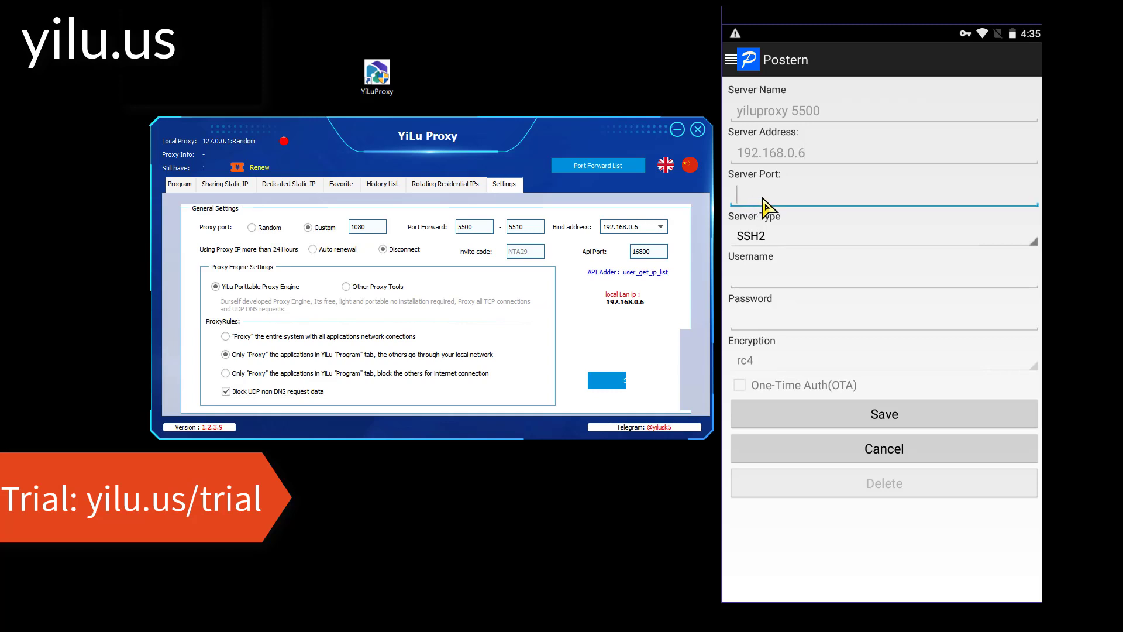
type("5500")
- Set the server type to SOCKS5, change the name to 'yiluproxy5500' and save it
left_click(798, 241)
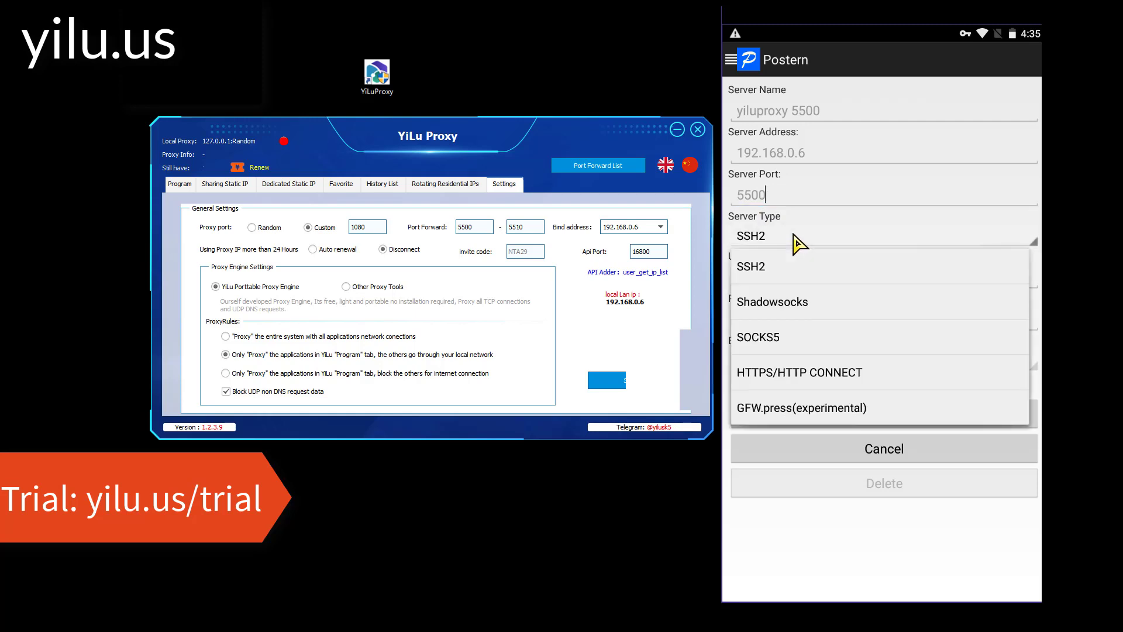
left_click(766, 336)
left_click(768, 283)
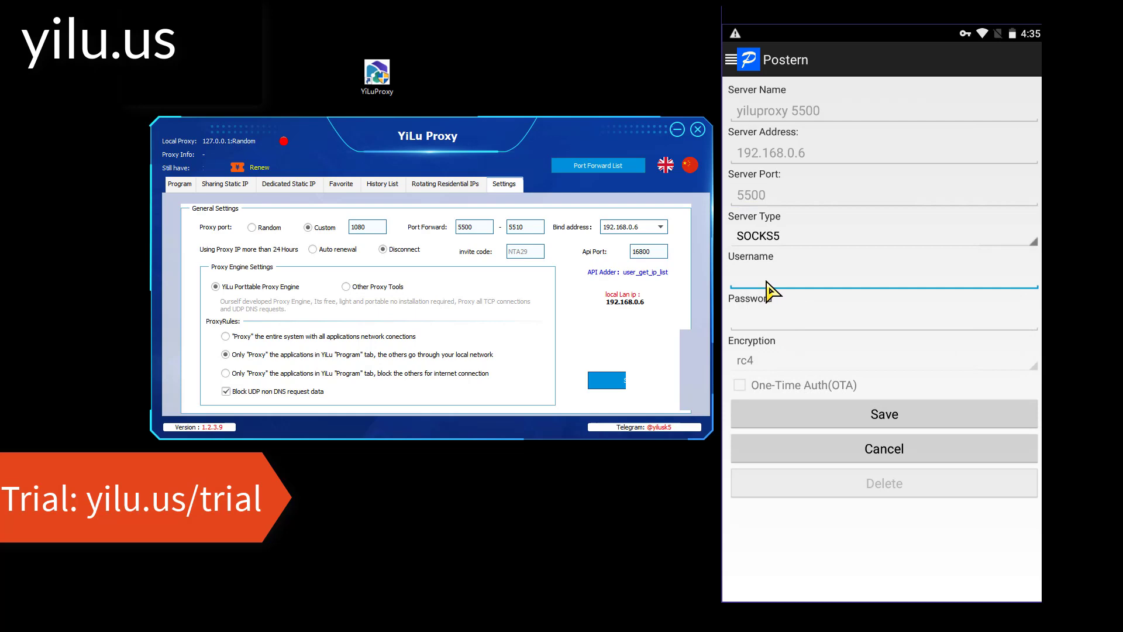
left_click(867, 415)
left_click(792, 113)
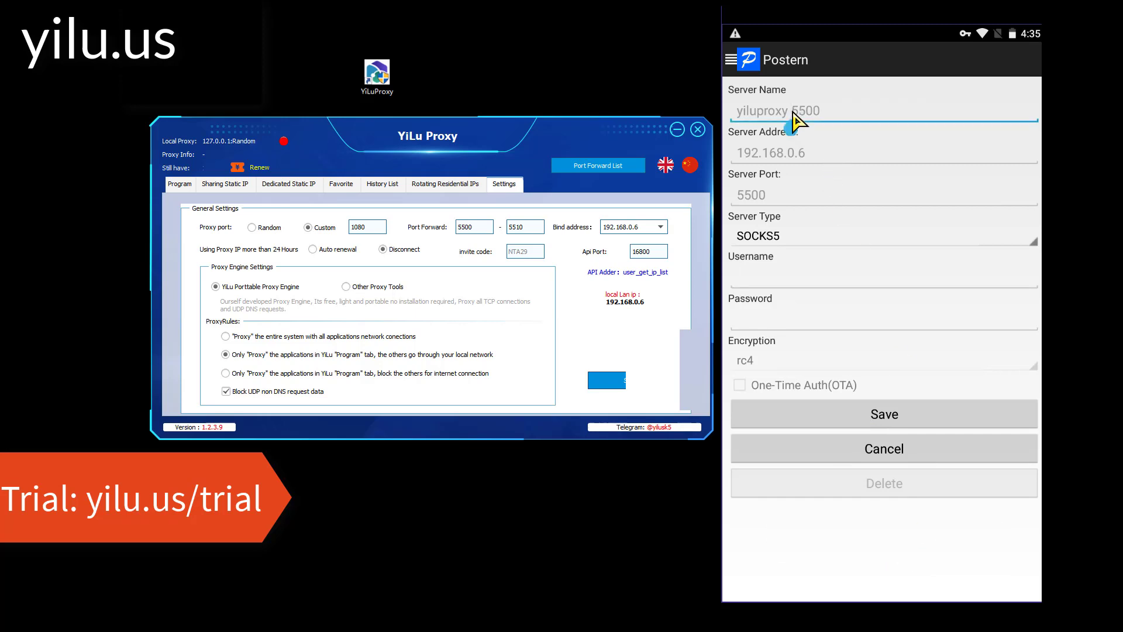
key("BackSpace")
left_click(875, 417)
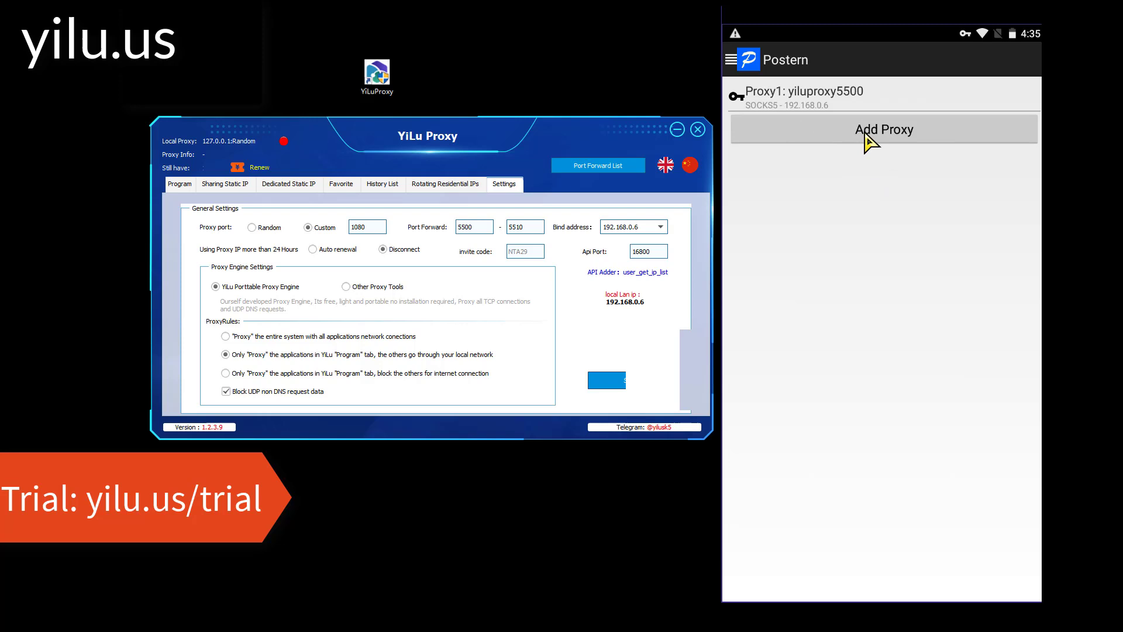
- Add another Postern proxy named yiluproxy5501 at 192.168.0.6, port 5501
left_click(867, 144)
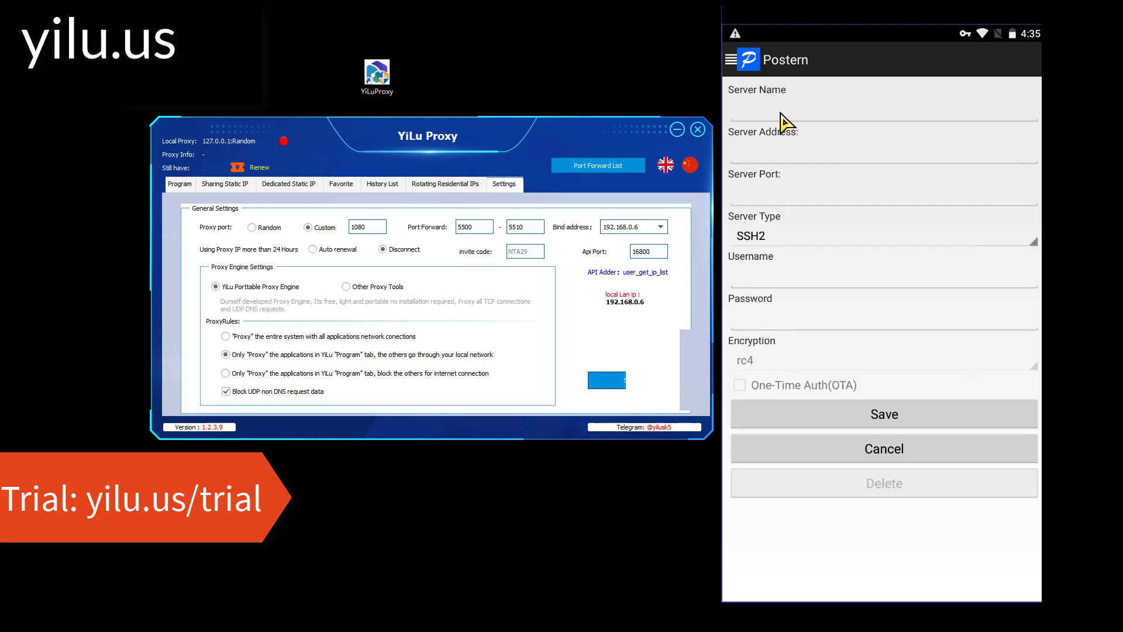
left_click(781, 114)
type("y")
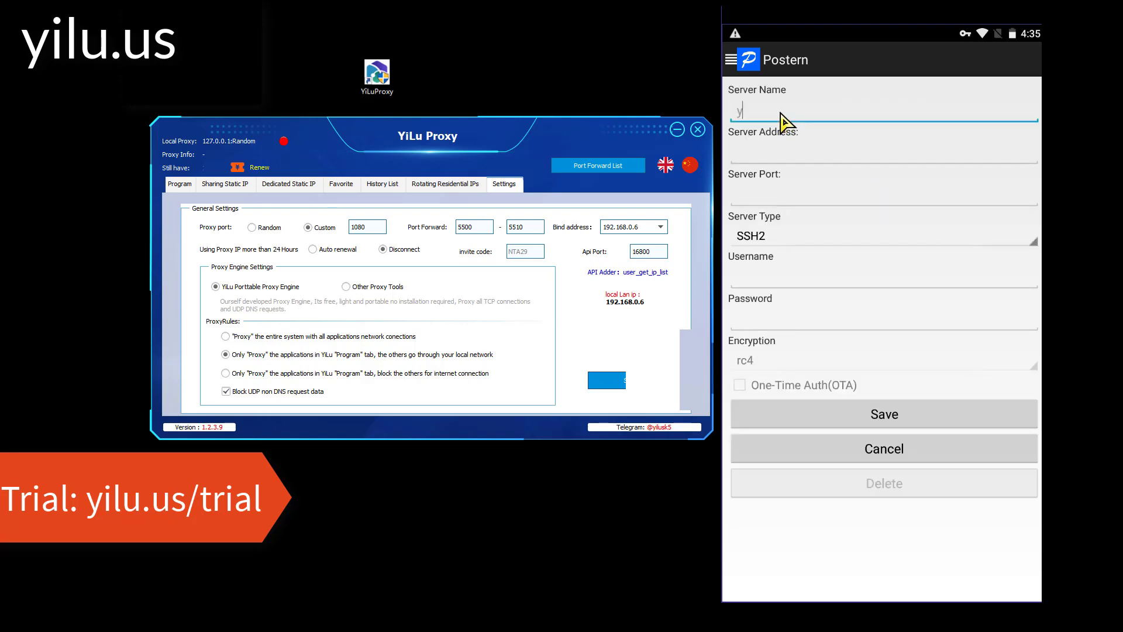
type("iluproxy5501")
left_click(773, 154)
type("192")
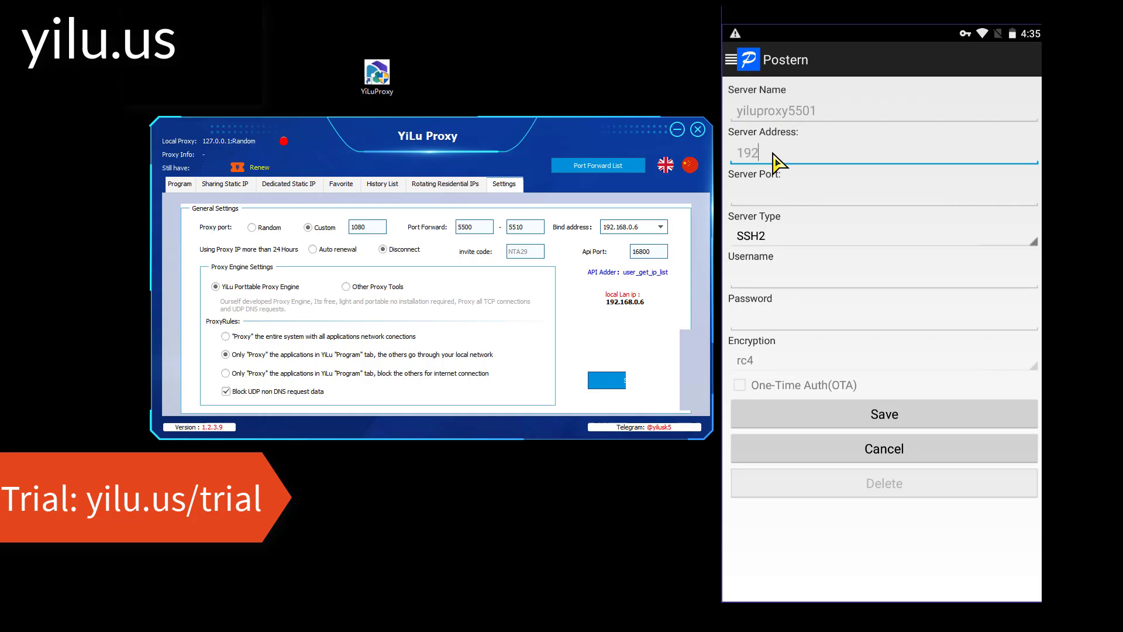
type(".168.0.6")
left_click(770, 197)
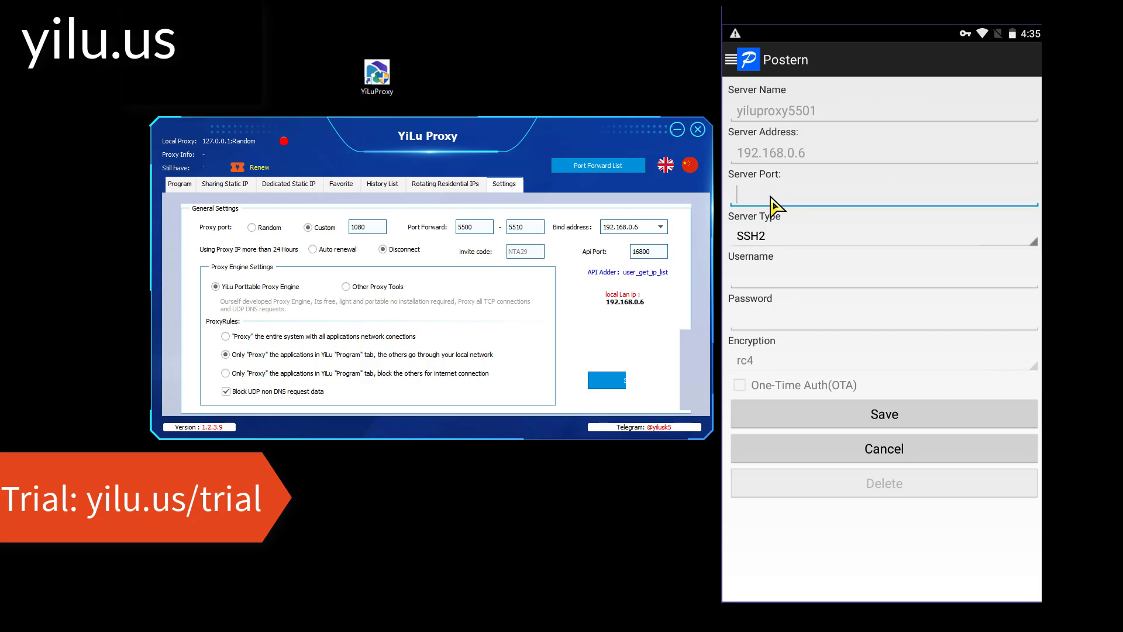
type("5501")
- Set the server type to HTTPS/HTTP CONNECT and save the yiluproxy5501 entry
left_click(776, 240)
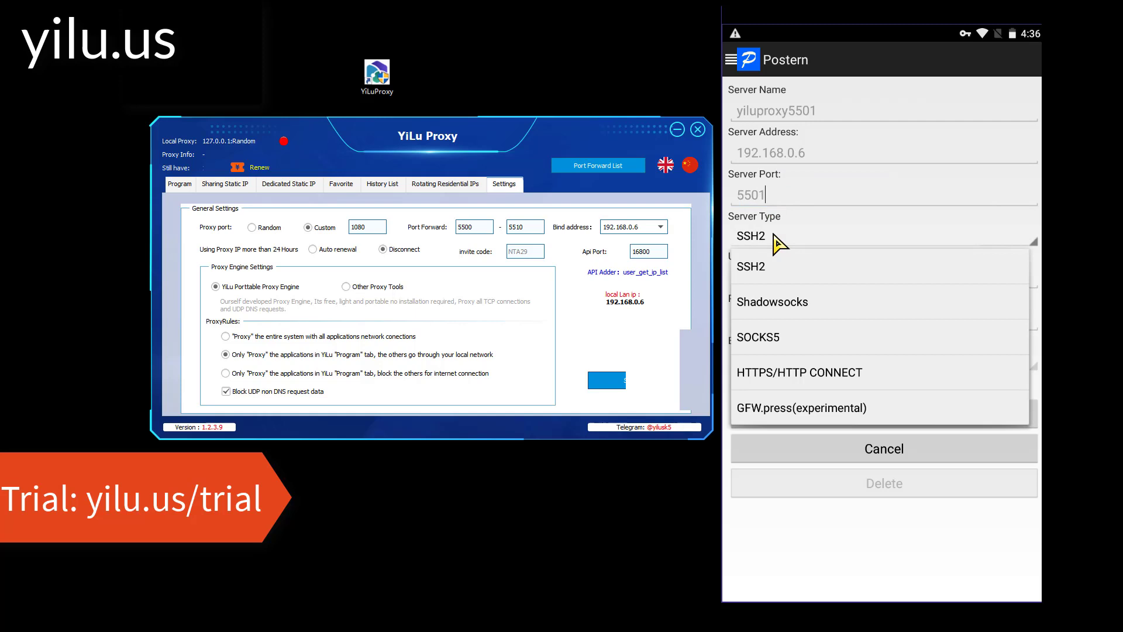
left_click(791, 337)
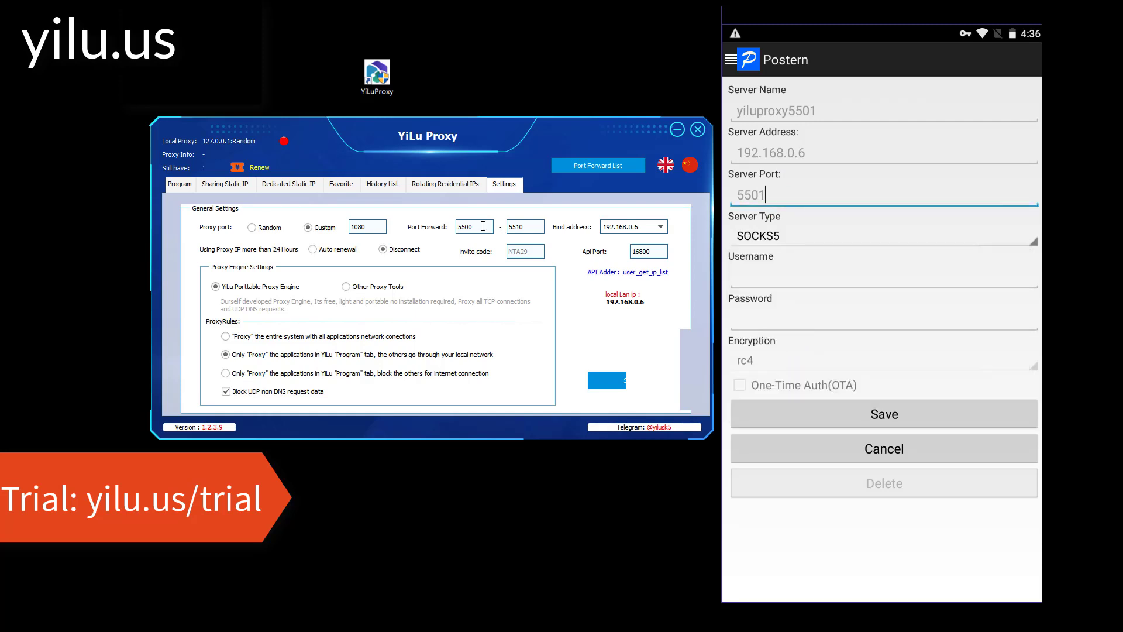
left_click(426, 185)
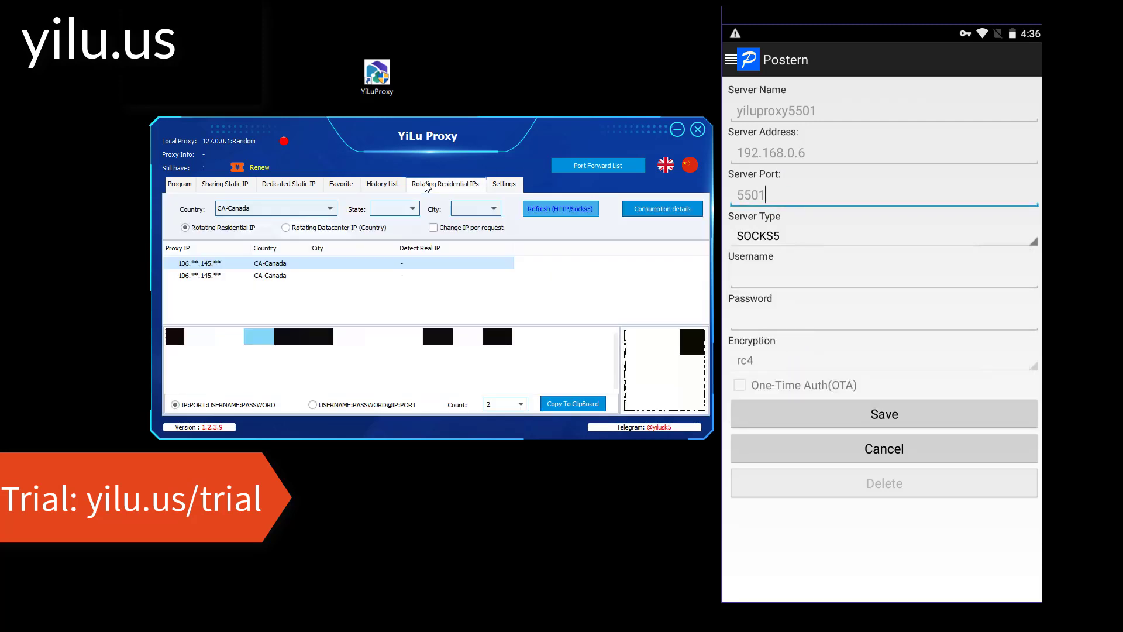
left_click(772, 241)
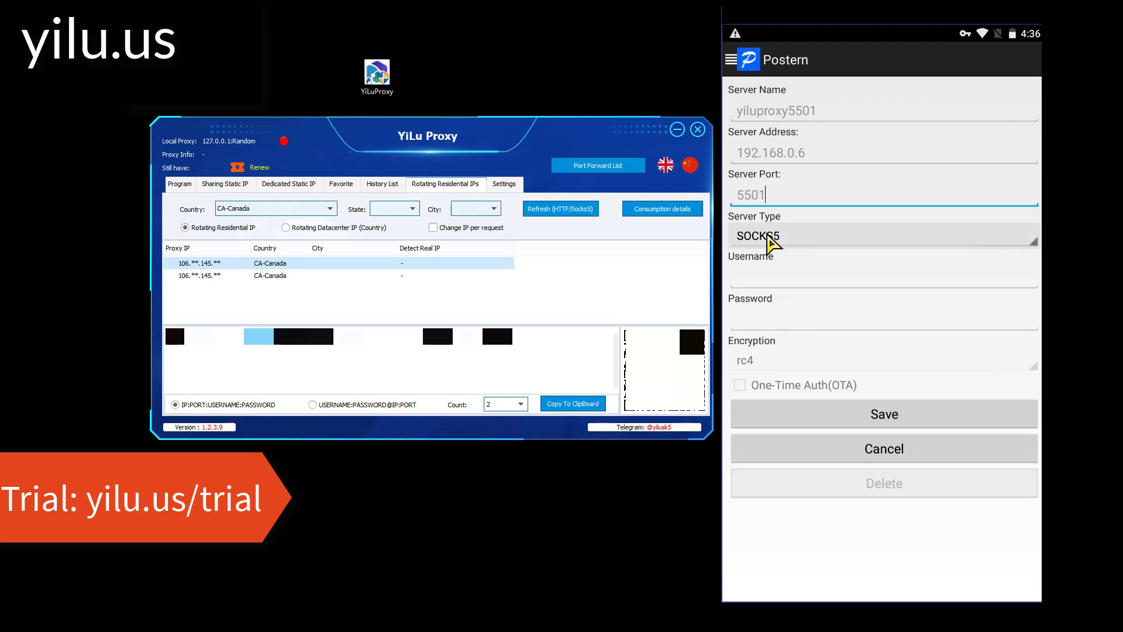
left_click(824, 374)
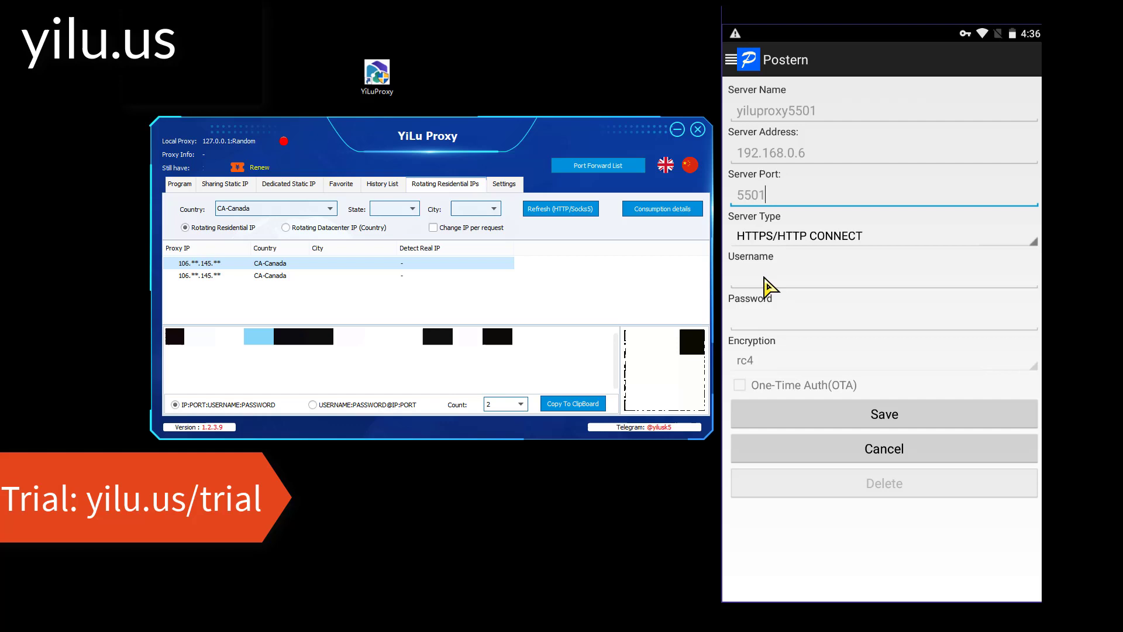
left_click(764, 277)
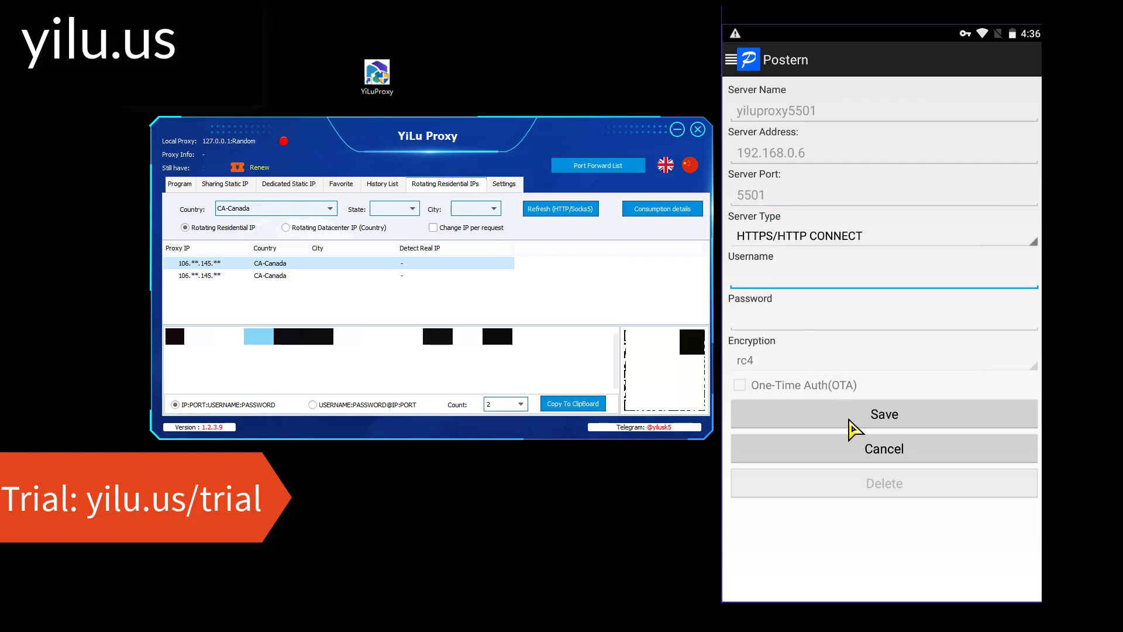
left_click(853, 418)
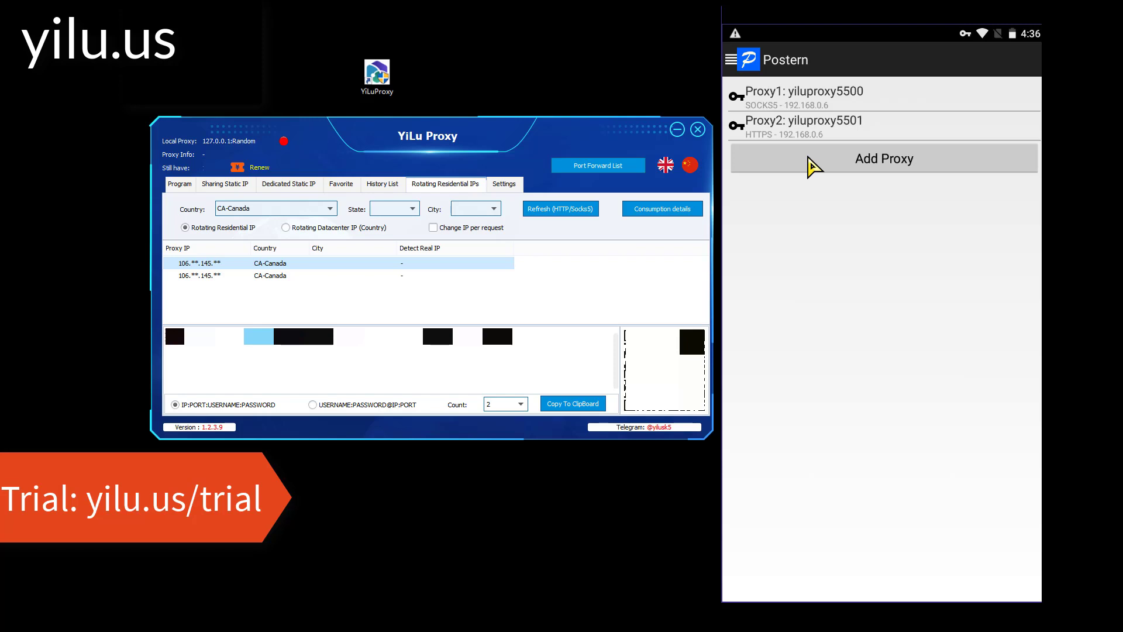
- Add a third Postern proxy and enter the server name yiluproxydynamicip
left_click(810, 166)
left_click(752, 123)
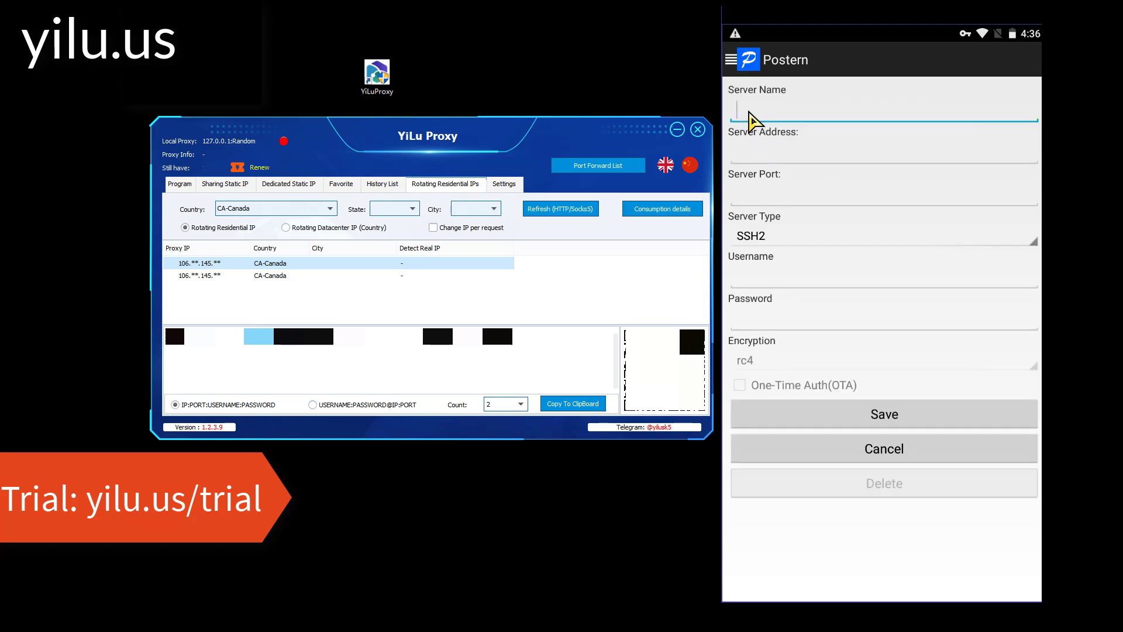
type("yiluproxy")
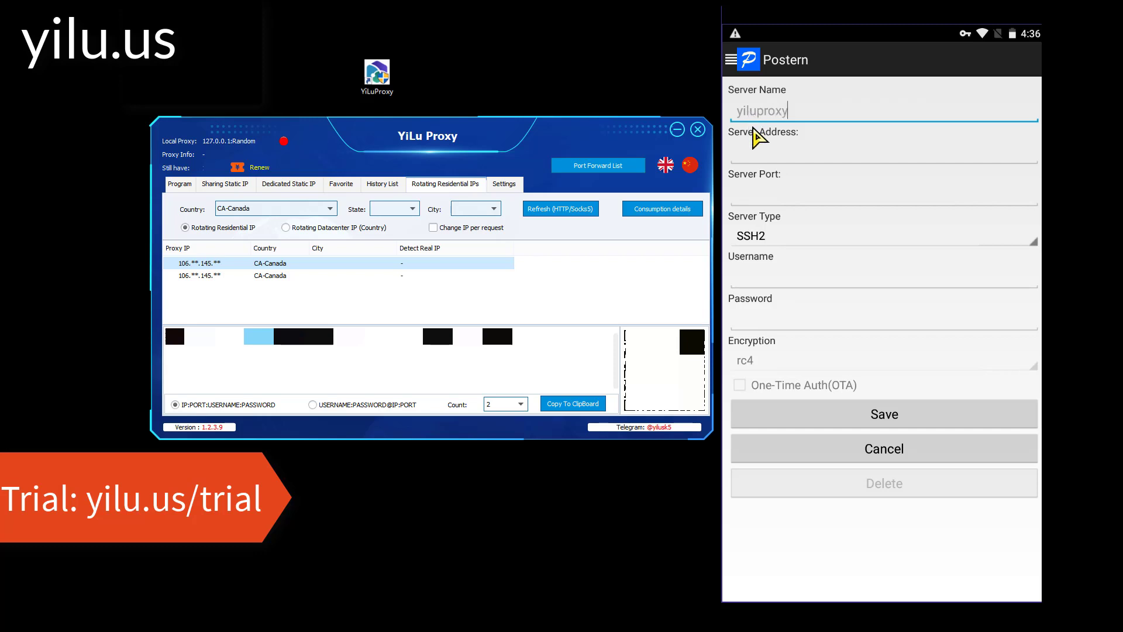
type("dynamic")
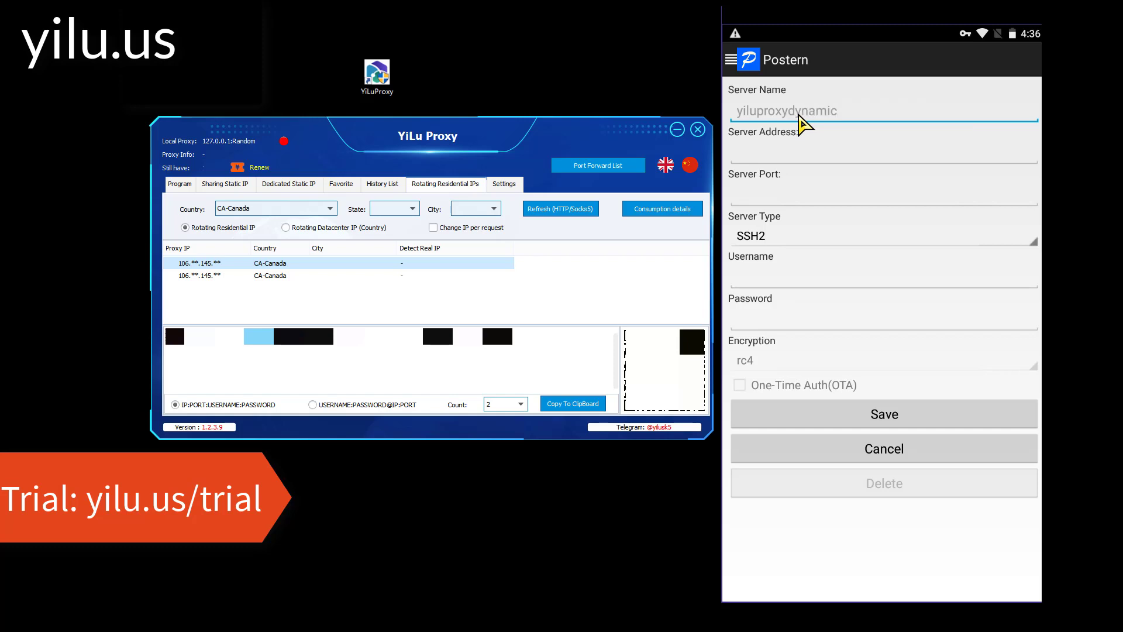
type("ip")
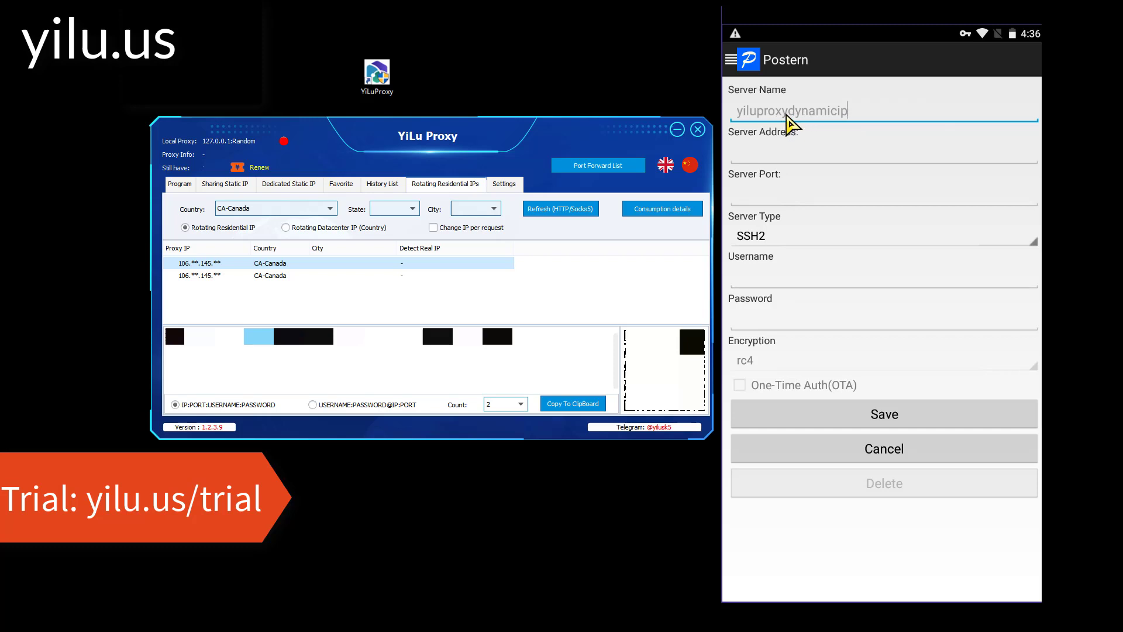
- Copy the first Canadian proxy's IP and port from YiLu Proxy
right_click(278, 265)
key("Down")
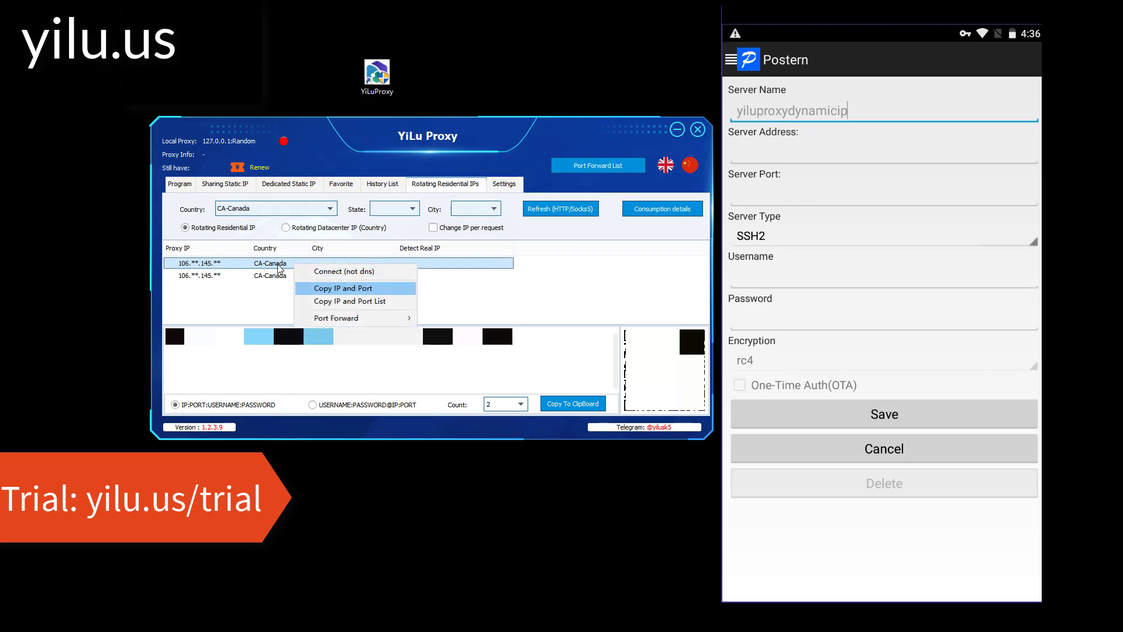
key("Return")
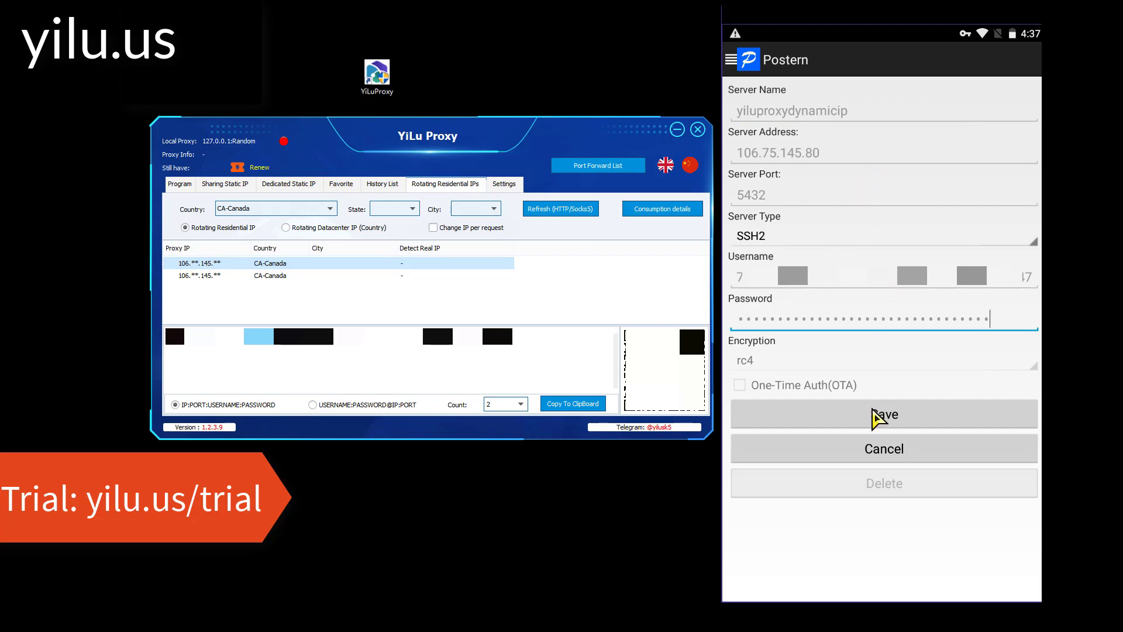
- Save yiluproxydynamicip as a SOCKS5 proxy at 106.75.145.80, port 5432
left_click(822, 240)
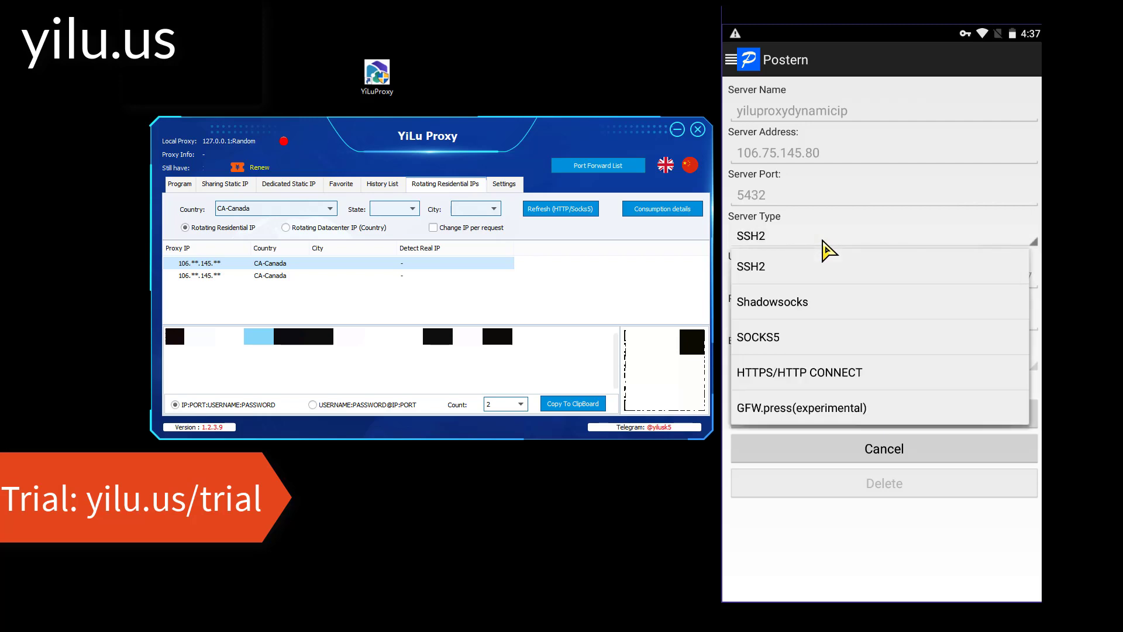
left_click(801, 338)
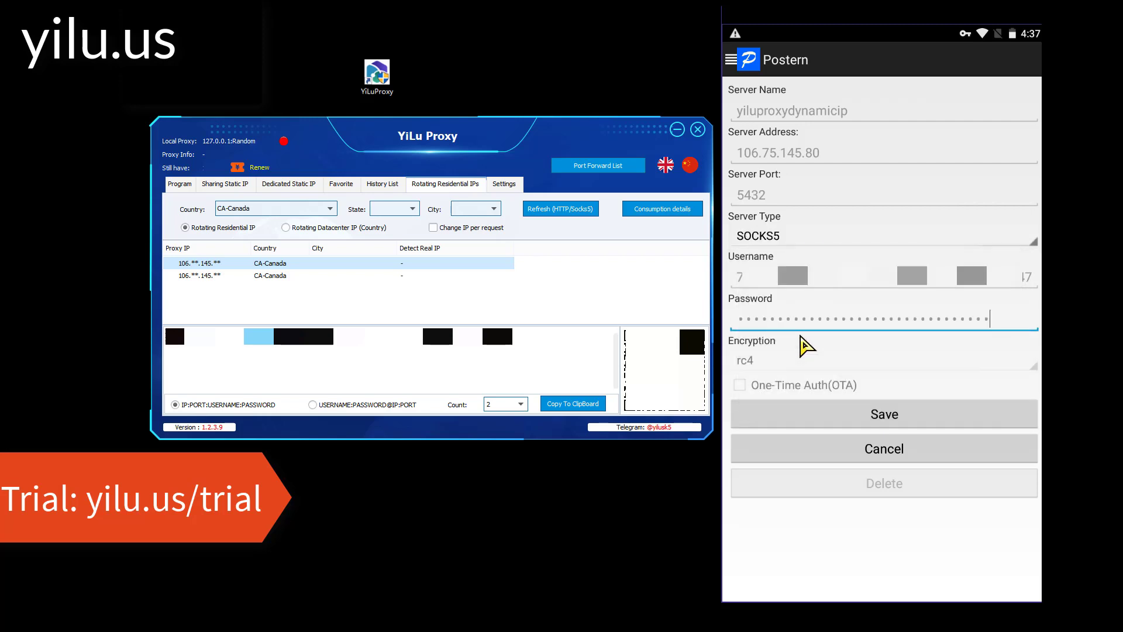
left_click(791, 244)
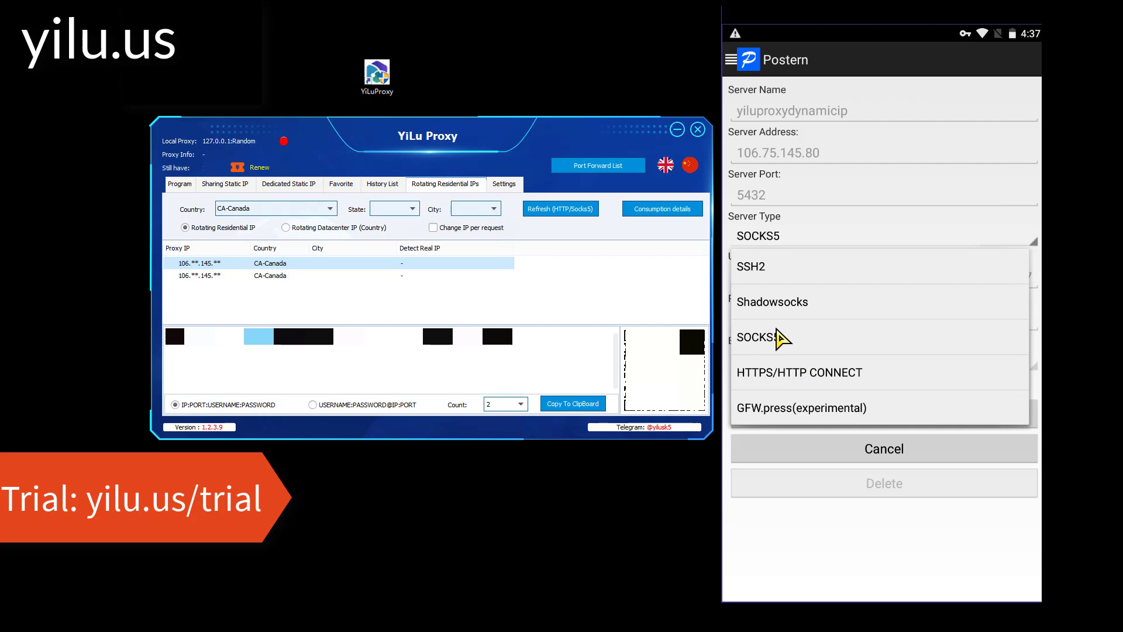
left_click(783, 340)
left_click(880, 416)
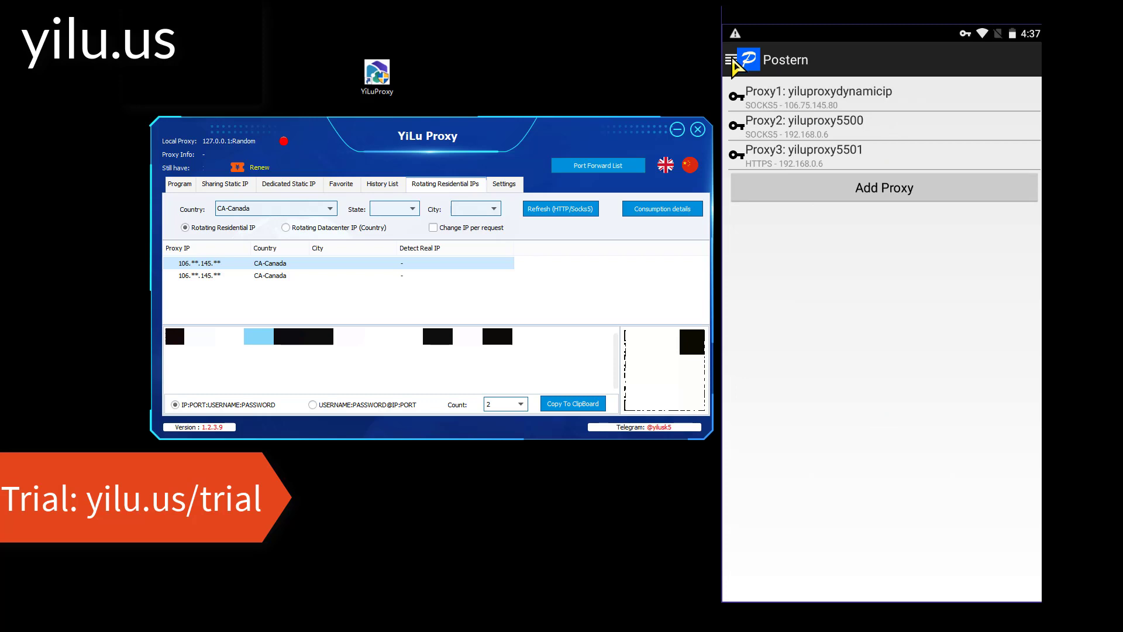
- Set Postern's Rule1 proxy to yiluproxy5500 and save the rule
left_click(730, 60)
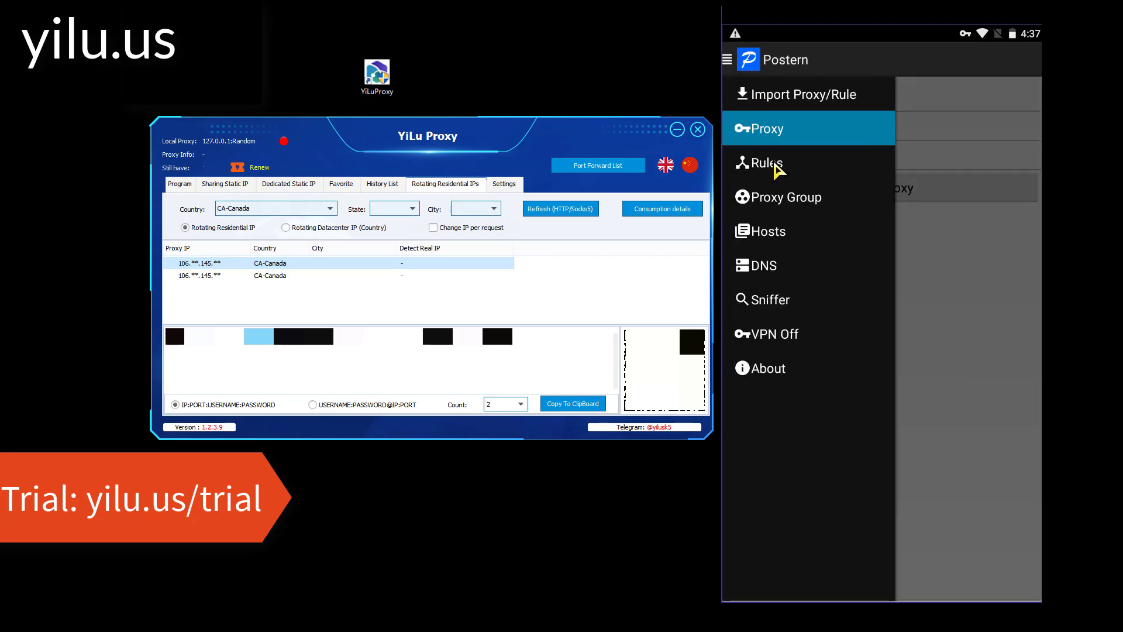
left_click(778, 167)
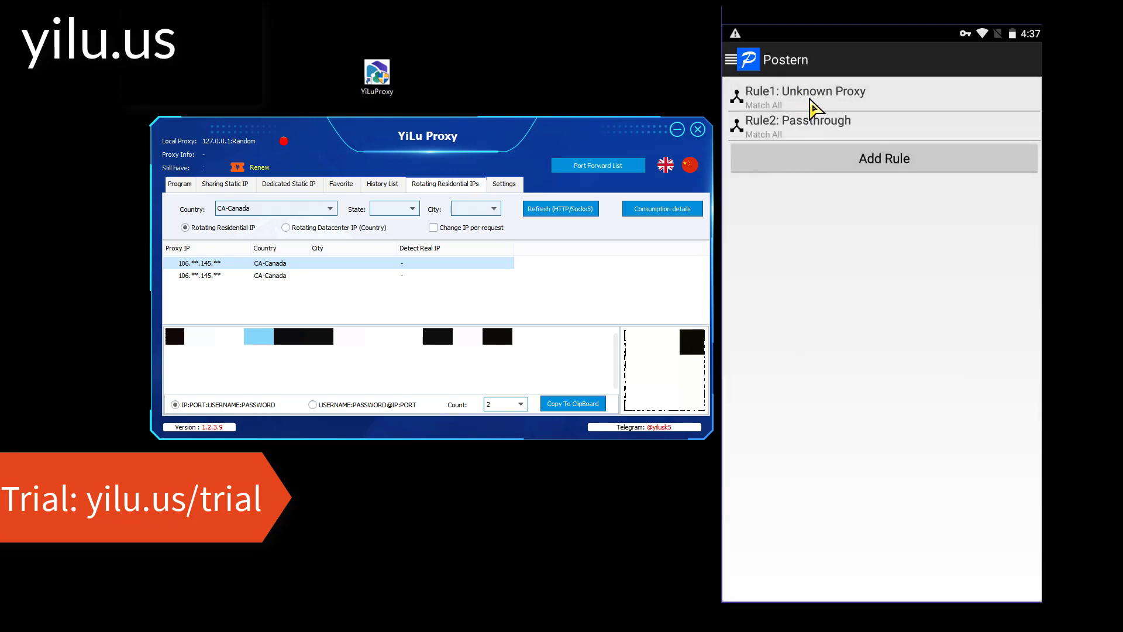
left_click(812, 107)
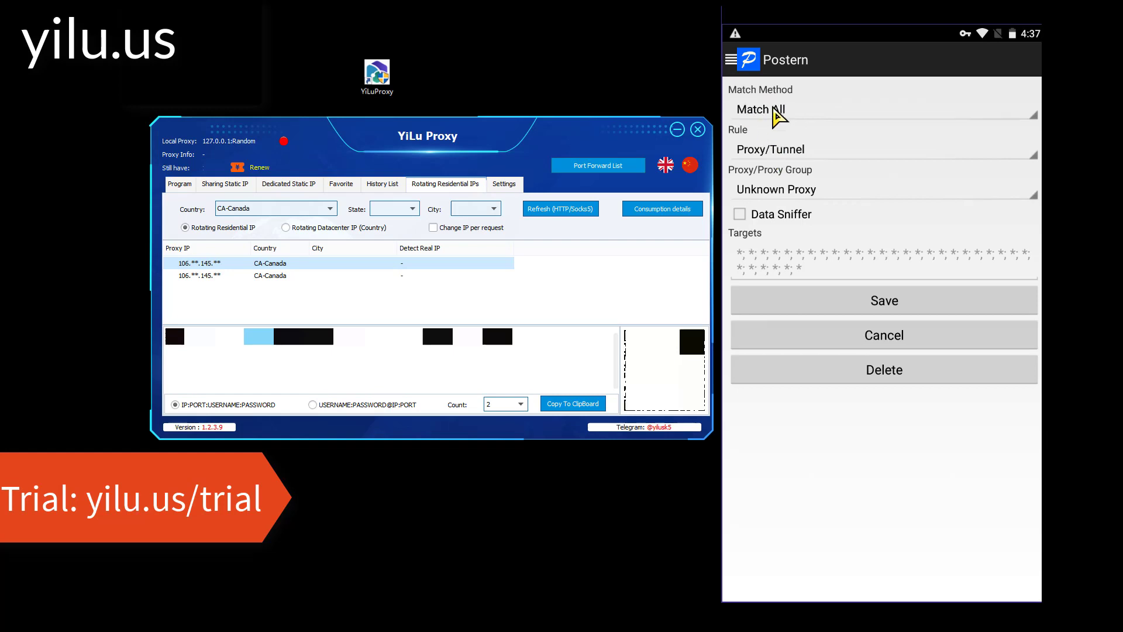
left_click(803, 199)
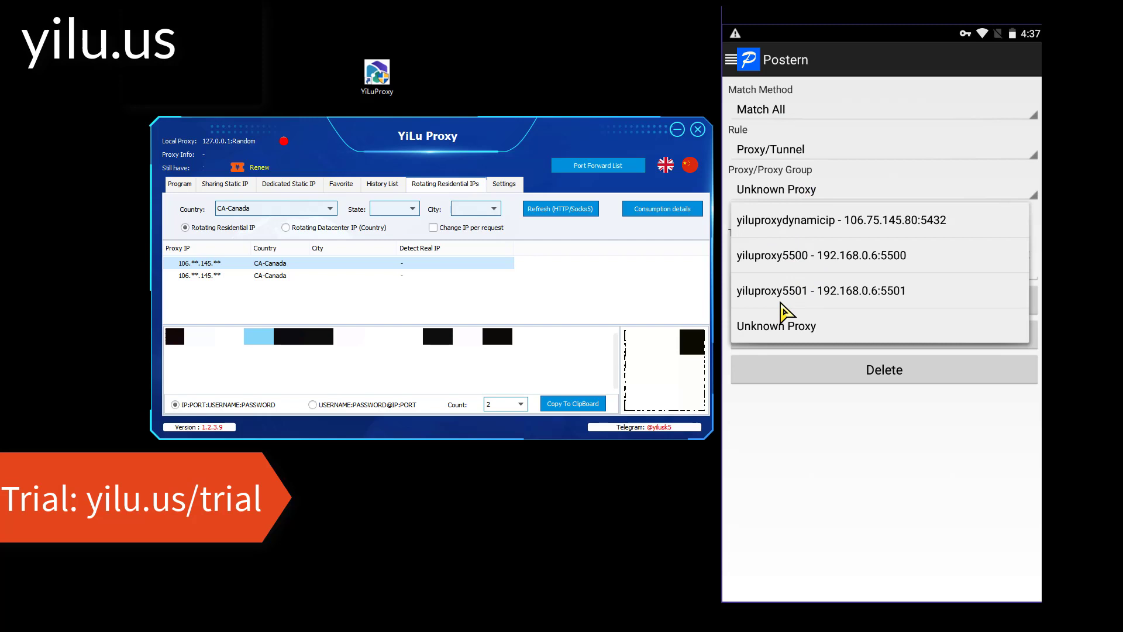
left_click(793, 256)
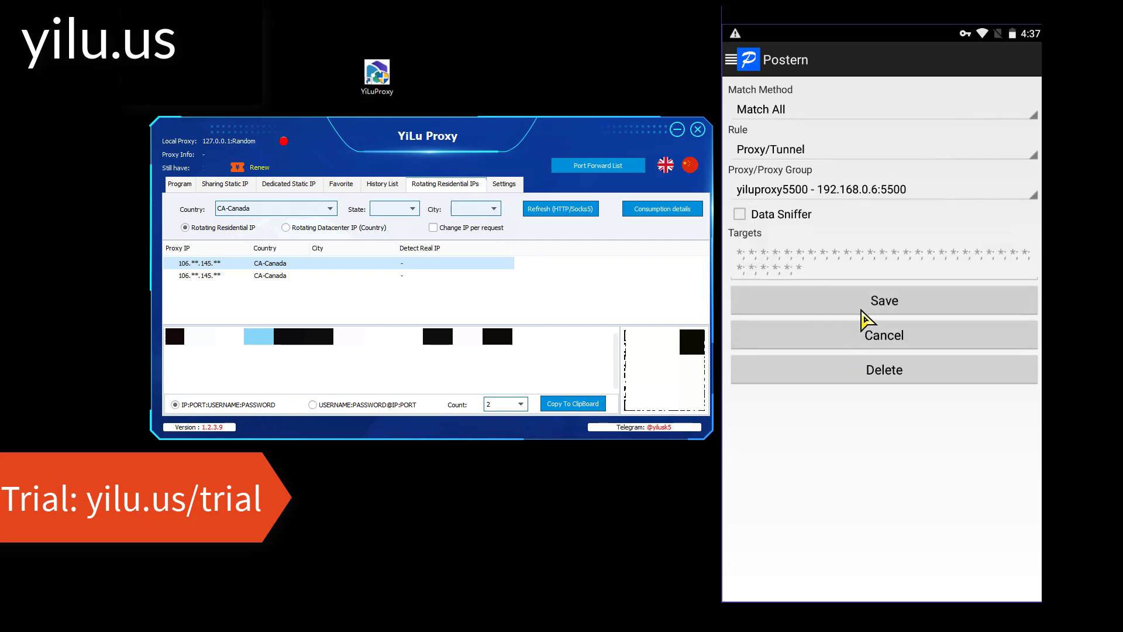
left_click(863, 306)
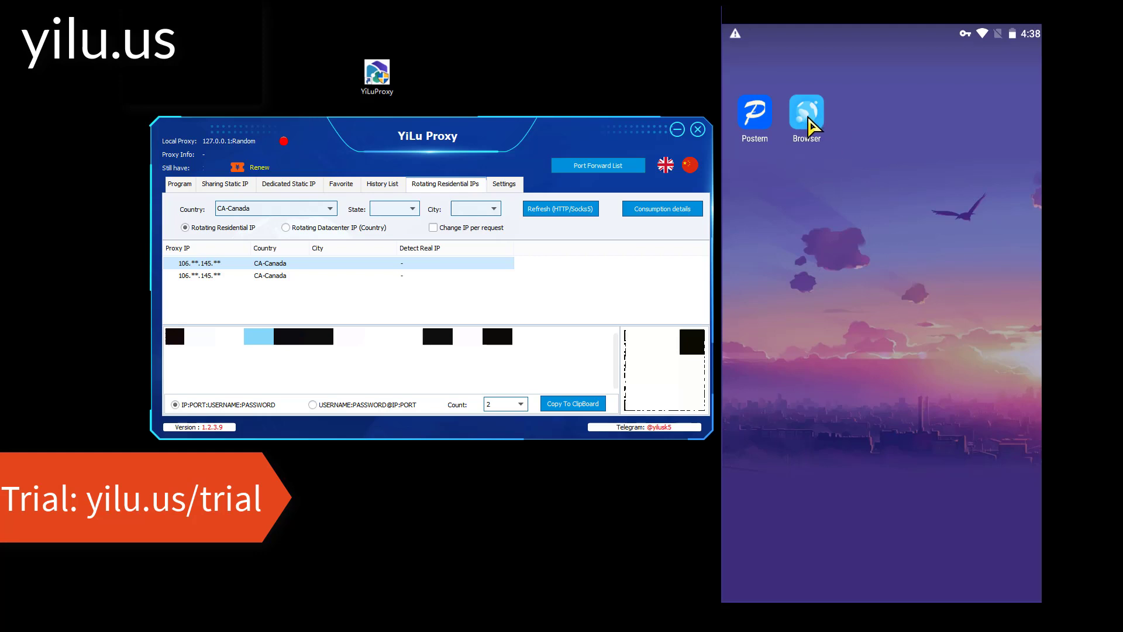
- Reload iplocation.com to confirm IP 107.149.5.59, matching YiLu Proxy's dedicated static IP list
left_click(807, 115)
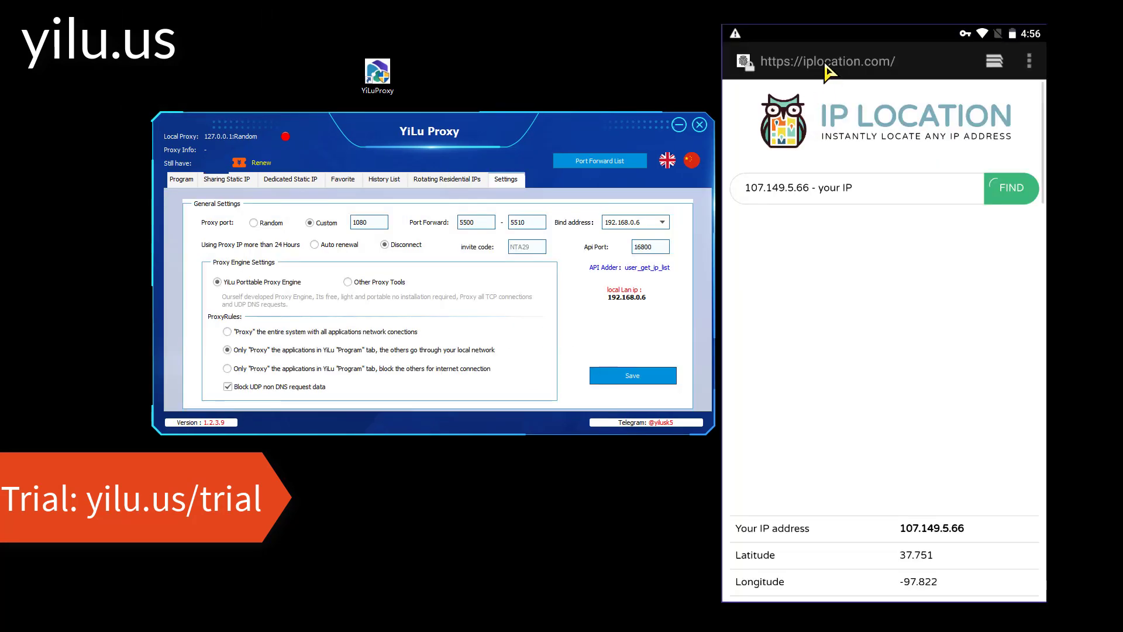
left_click(828, 61)
key("Return")
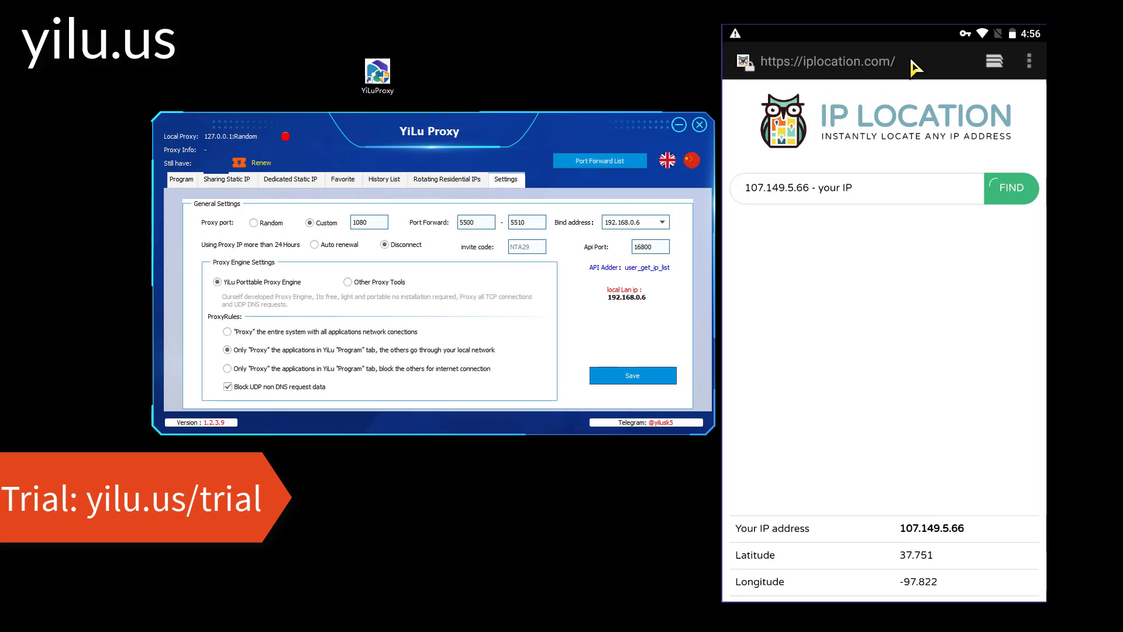
left_click(877, 61)
key("Return")
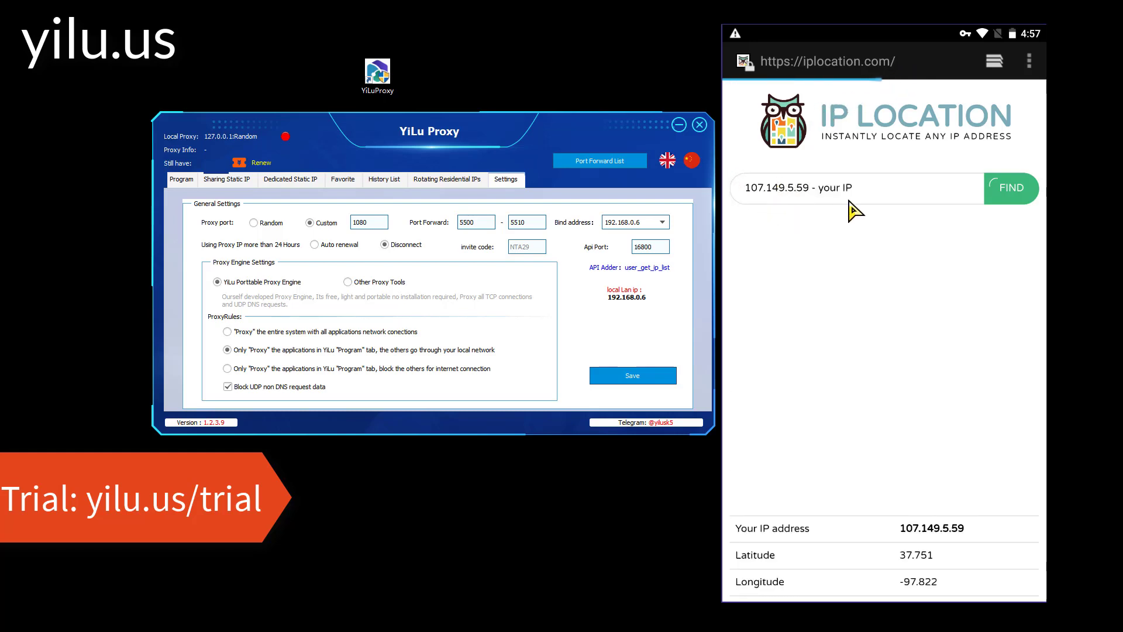
left_click(261, 177)
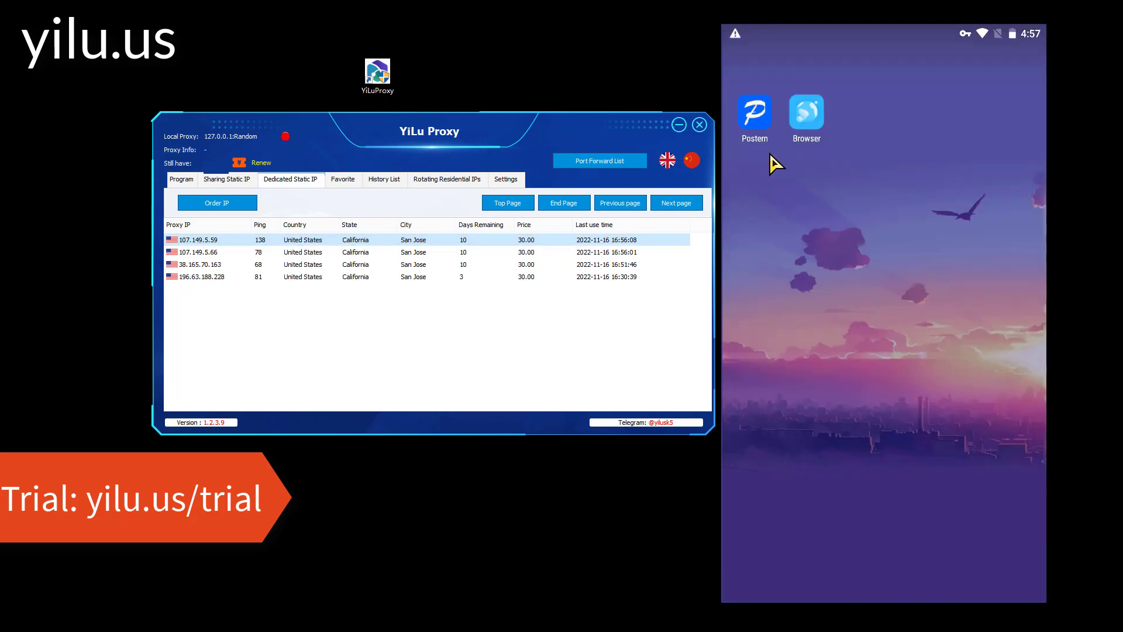
- Switch Rule1 to the yiluproxy5501 proxy, save, and reload iplocation.com
left_click(754, 117)
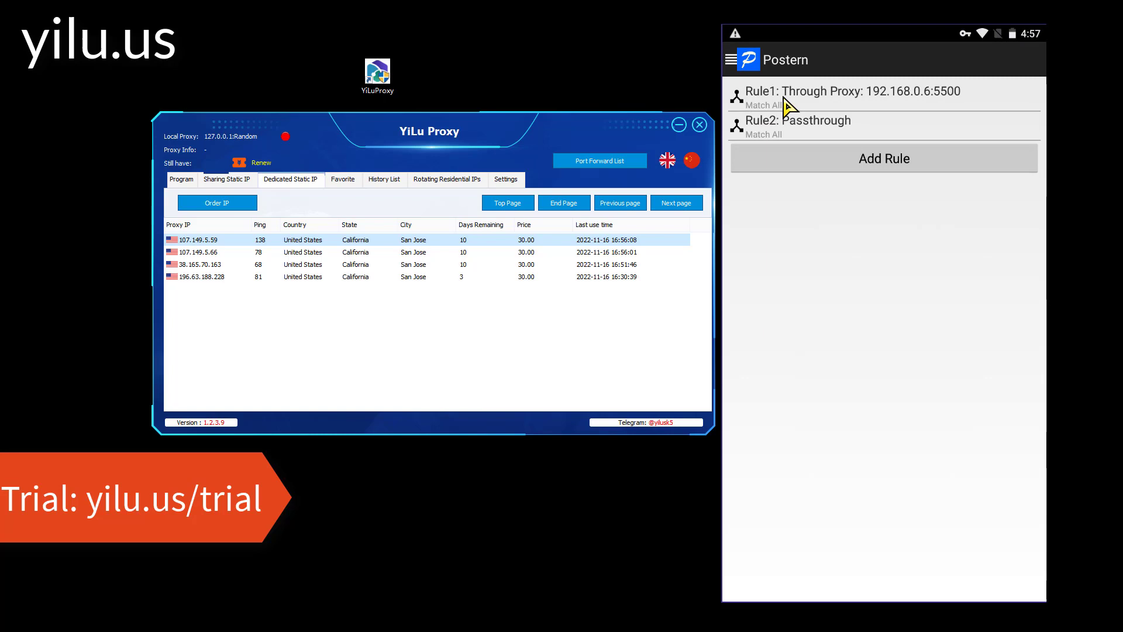
left_click(784, 99)
left_click(816, 196)
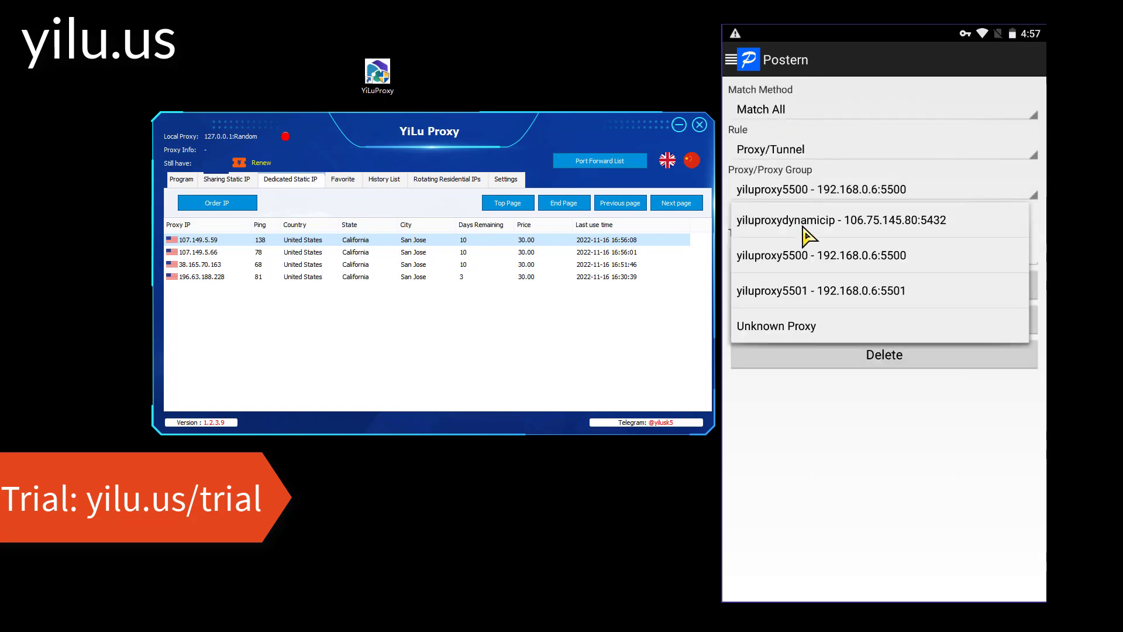
left_click(822, 289)
left_click(848, 288)
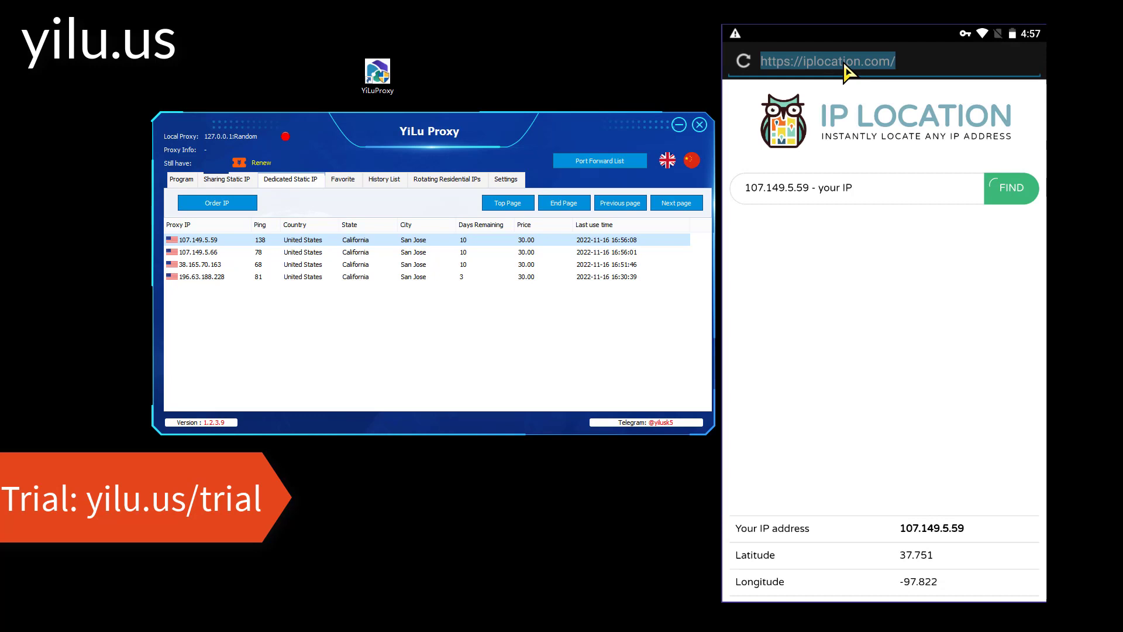
key("Return")
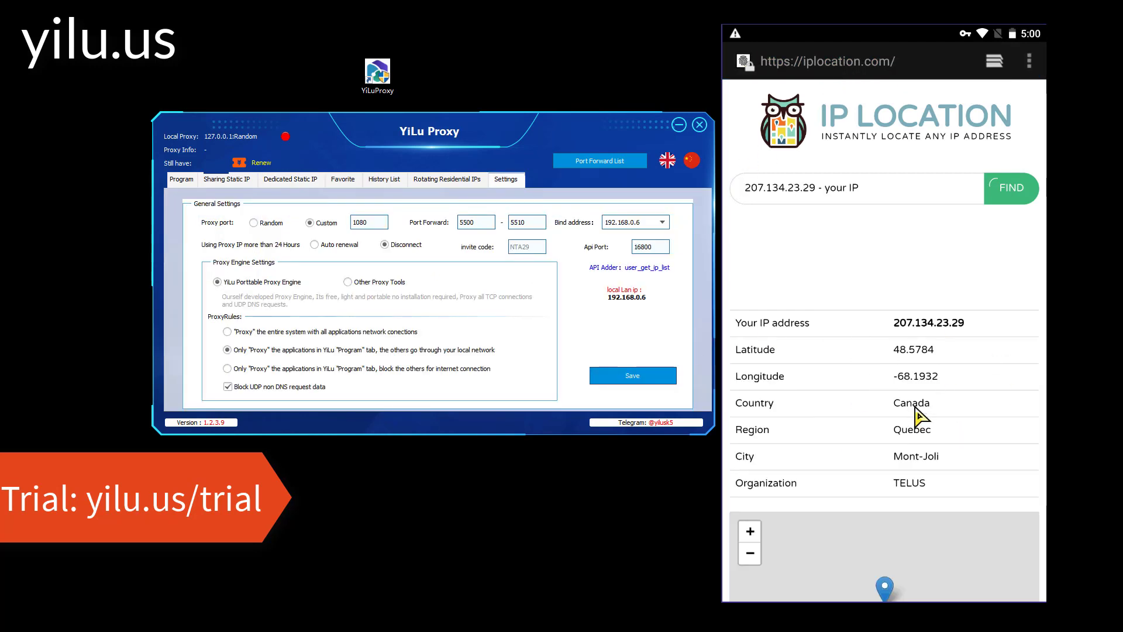
- Scroll through the iplocation.com results, then reopen Rule1's proxy choices
left_click_drag(918, 415, 932, 444)
scroll(878, 408, "down", 5)
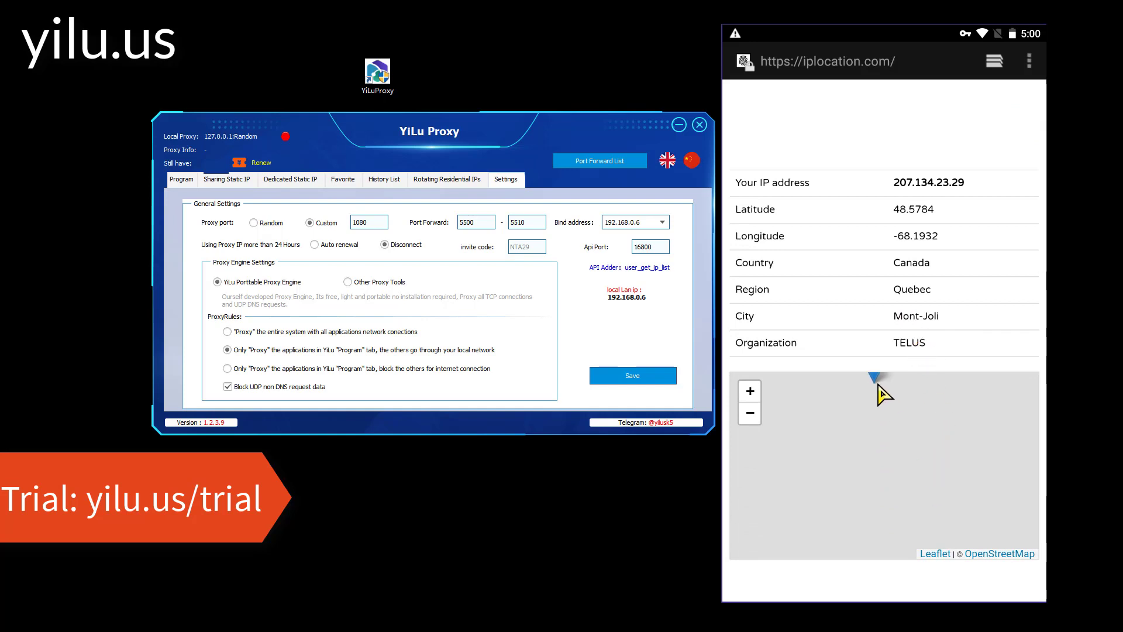
scroll(907, 324, "down", 5)
scroll(920, 218, "up", 5)
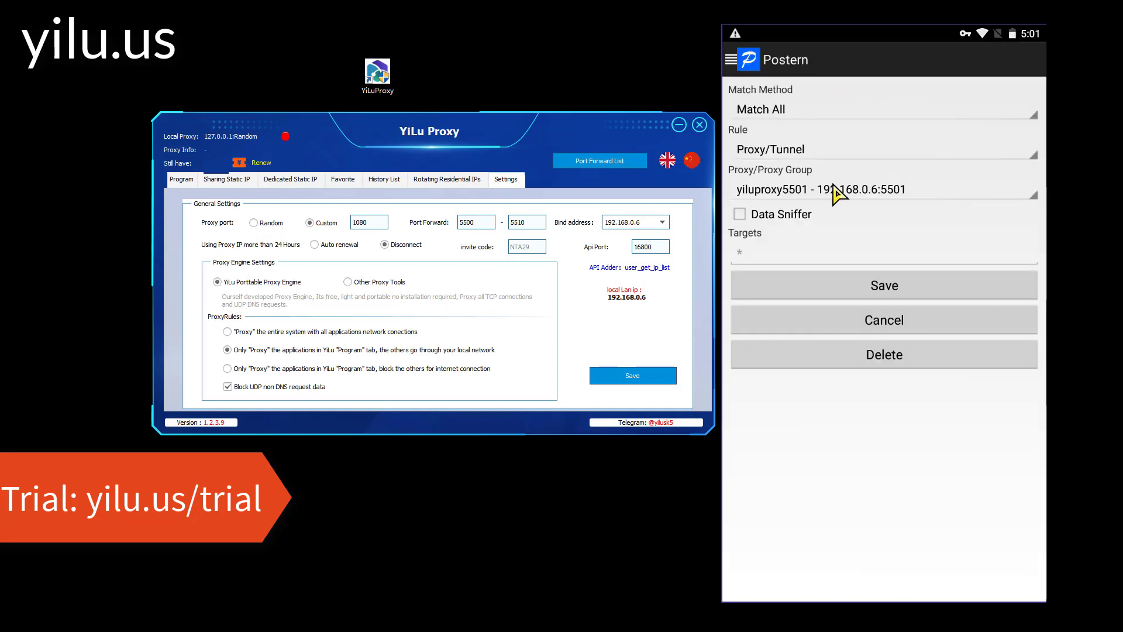
left_click(838, 193)
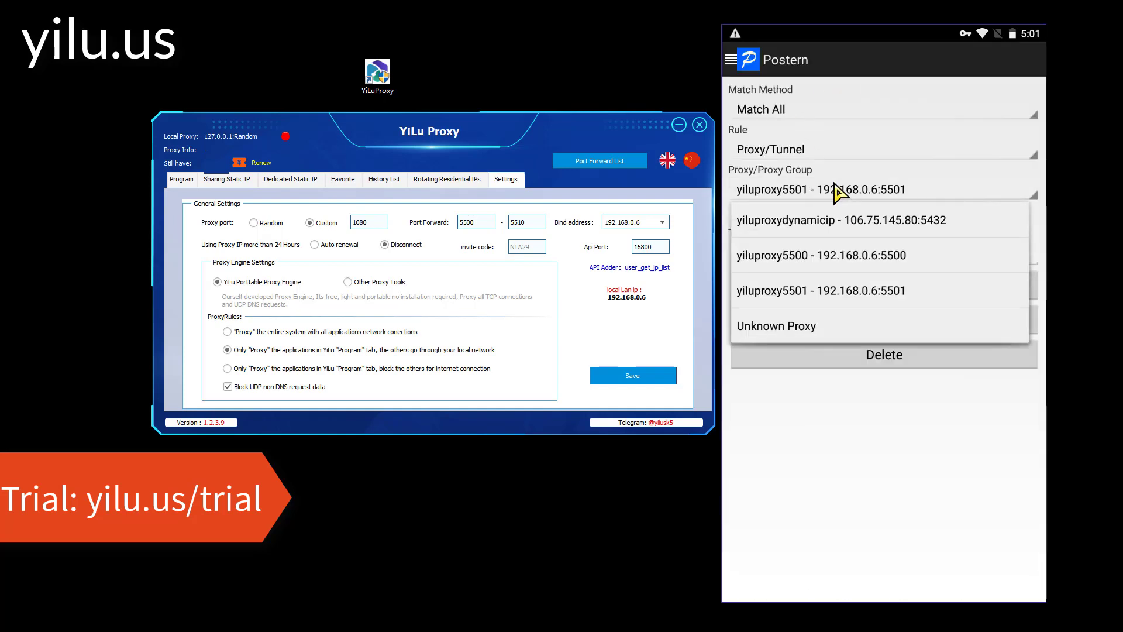
- Save Rule1 routed via yiluproxydynamicip (106.75.145.80:5432), then reload iplocation.com twice to check the IP
left_click(825, 237)
left_click(848, 287)
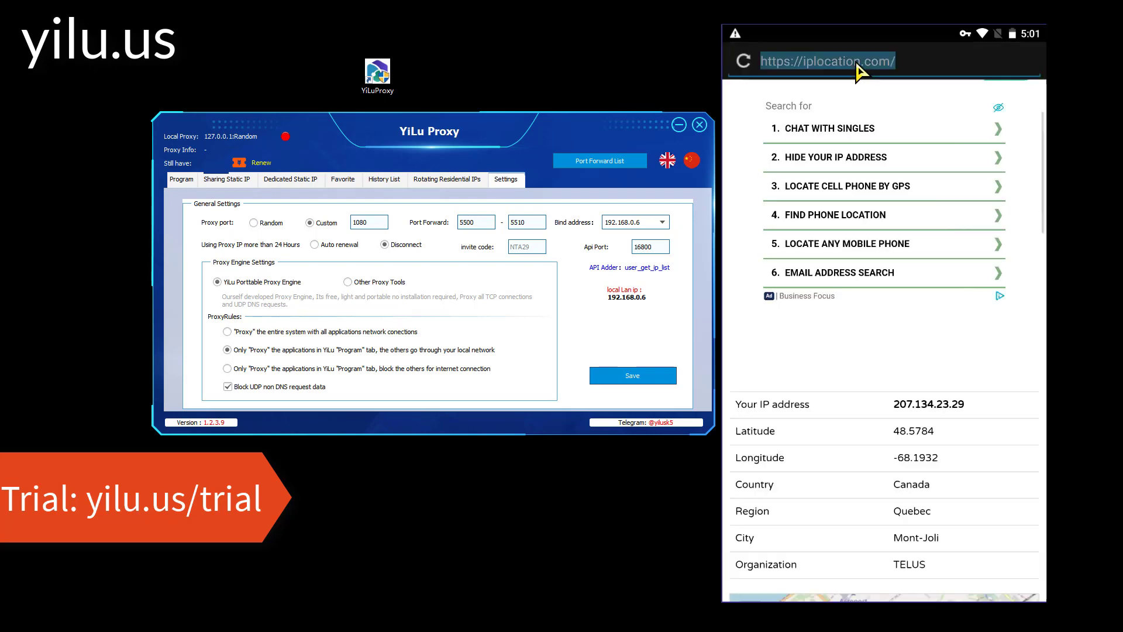
left_click(856, 62)
key("Return")
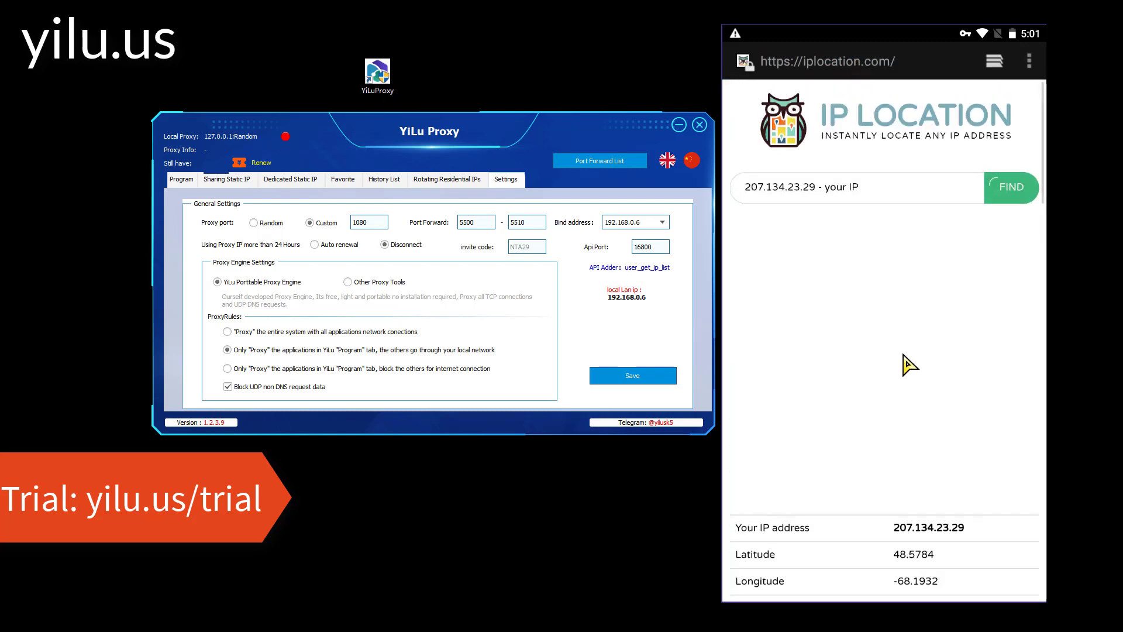
left_click(846, 63)
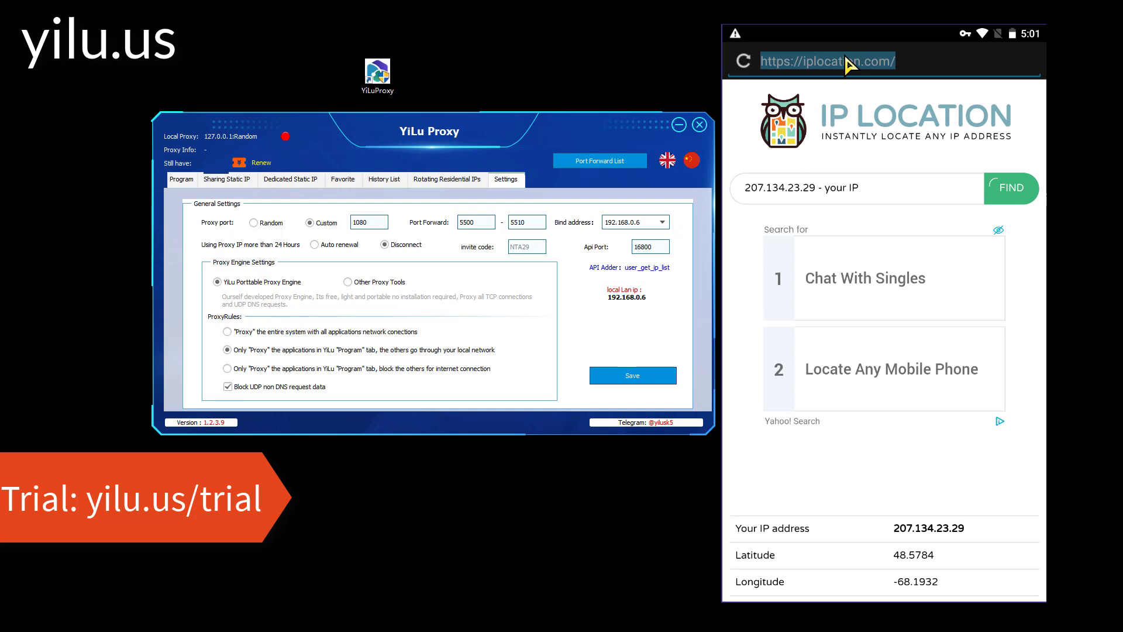
key("Return")
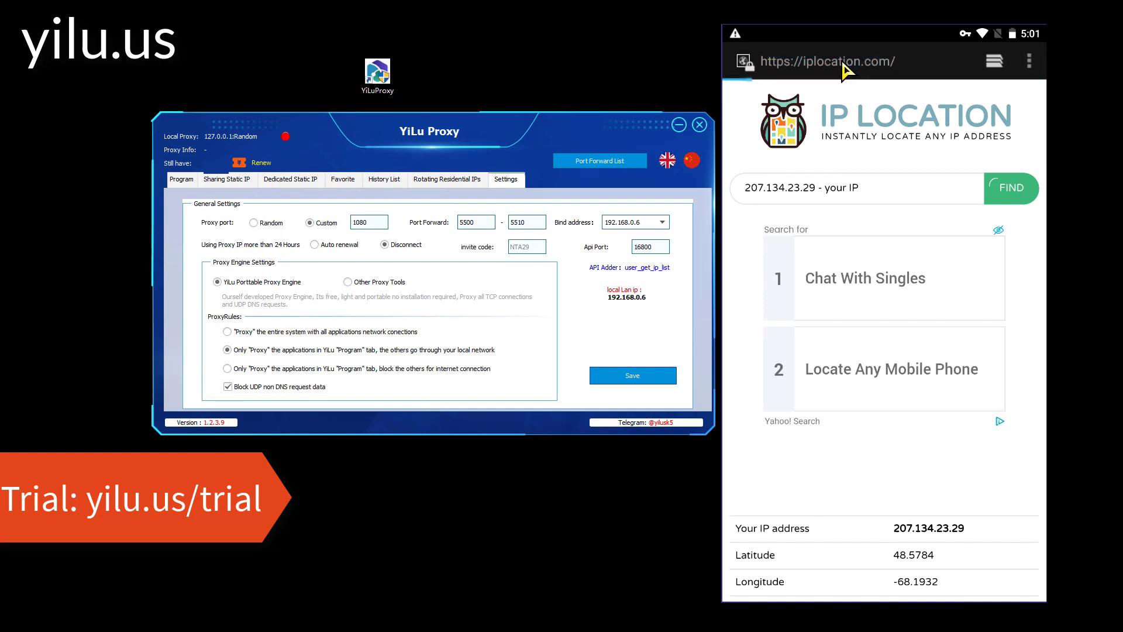